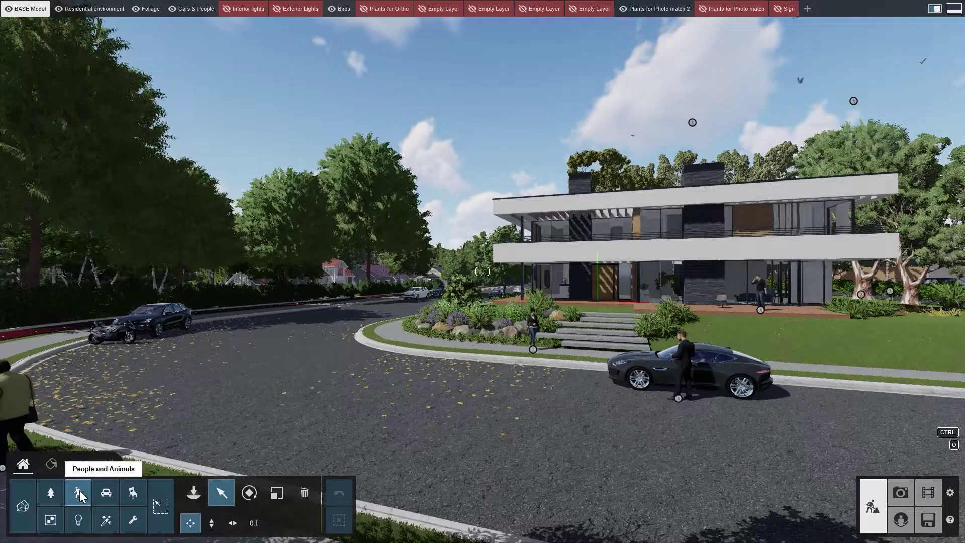
Place a Duck 002 Flying bird from the Birds category and raise it into the sky
click(192, 491)
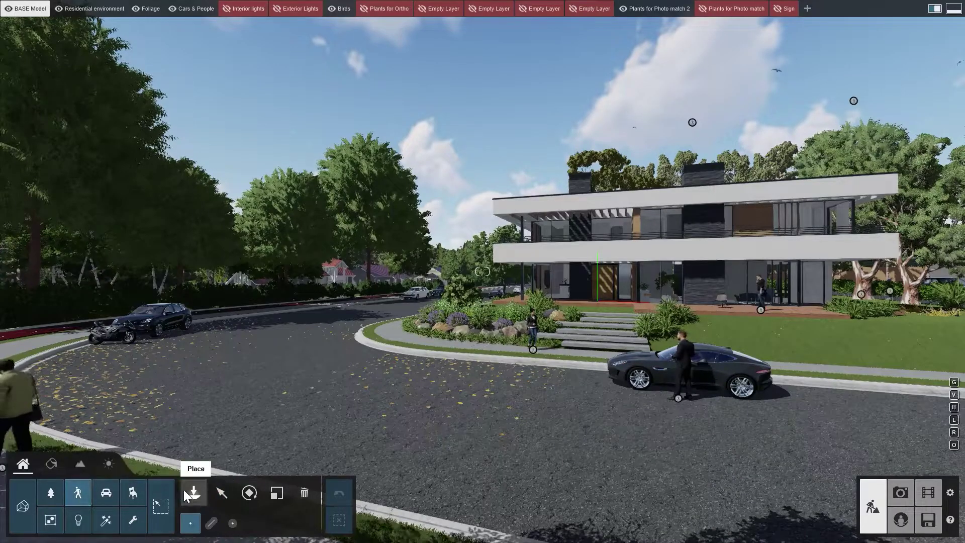
click(152, 53)
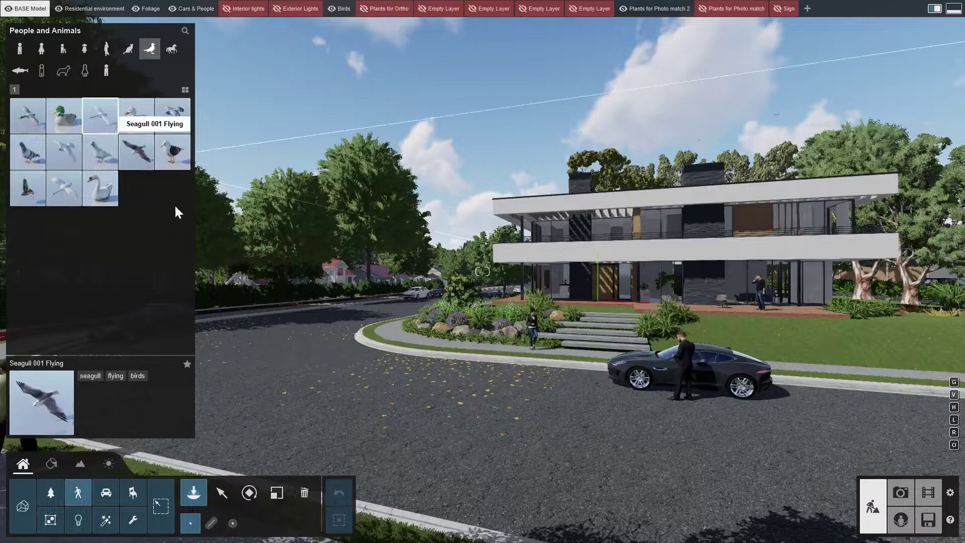
click(399, 412)
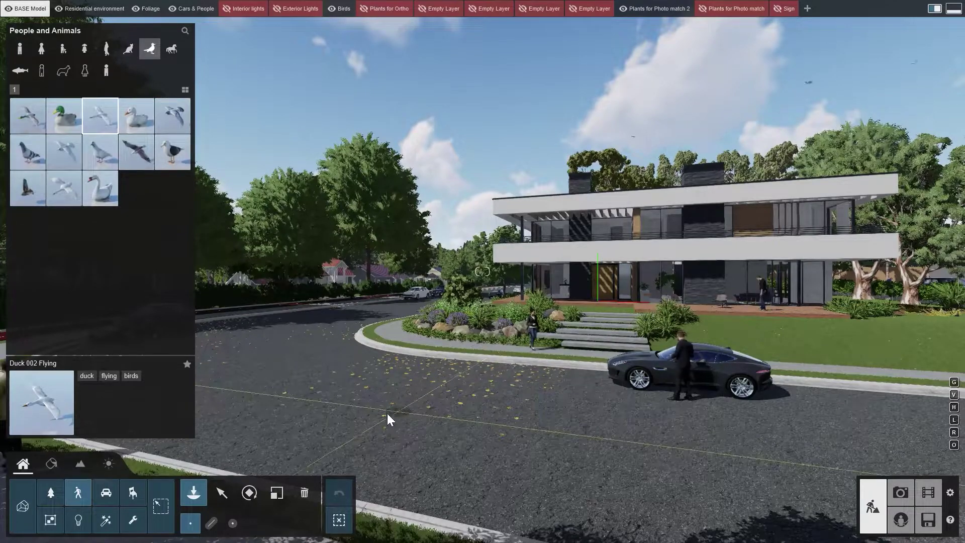
click(222, 492)
drag(398, 408, 399, 300)
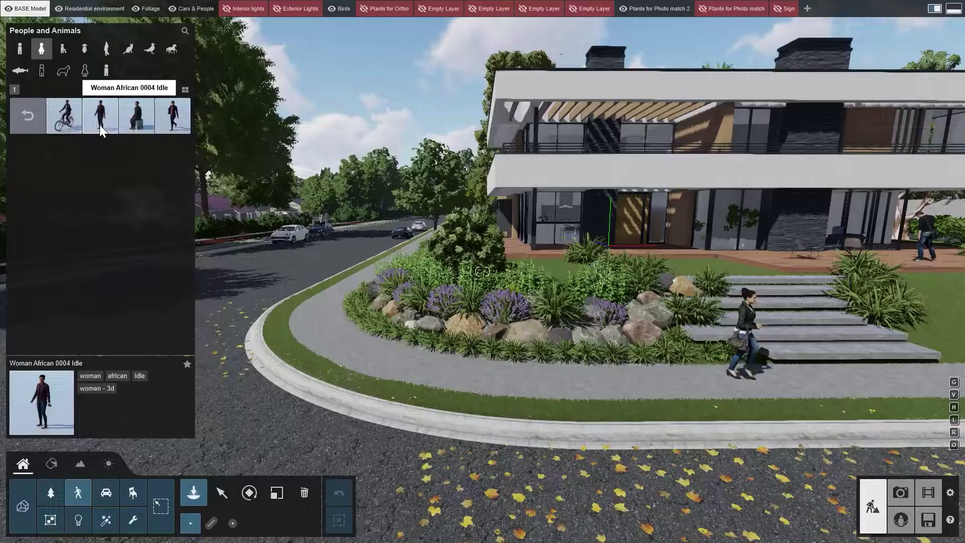
Place Woman African 0004 Walk figures on the curved footpath beside the planting bed
click(537, 383)
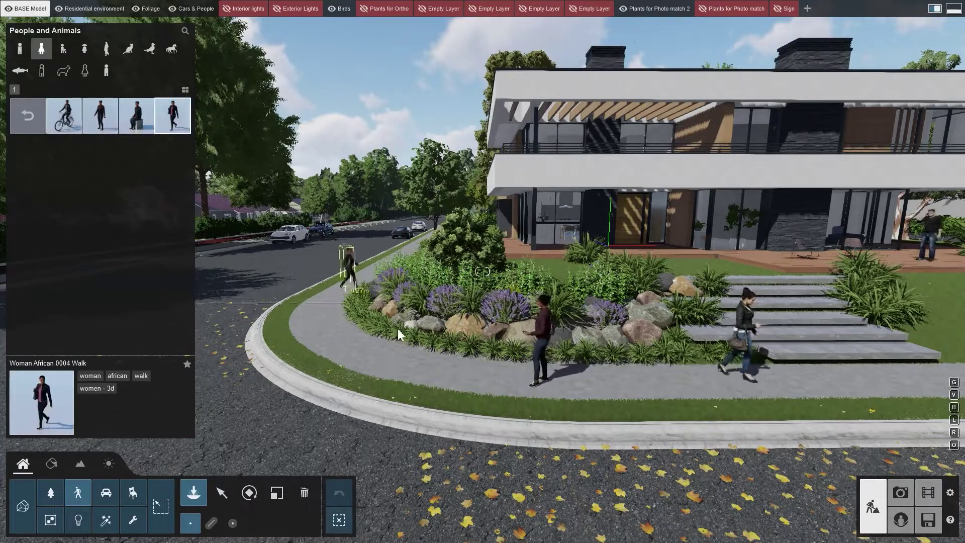
click(455, 379)
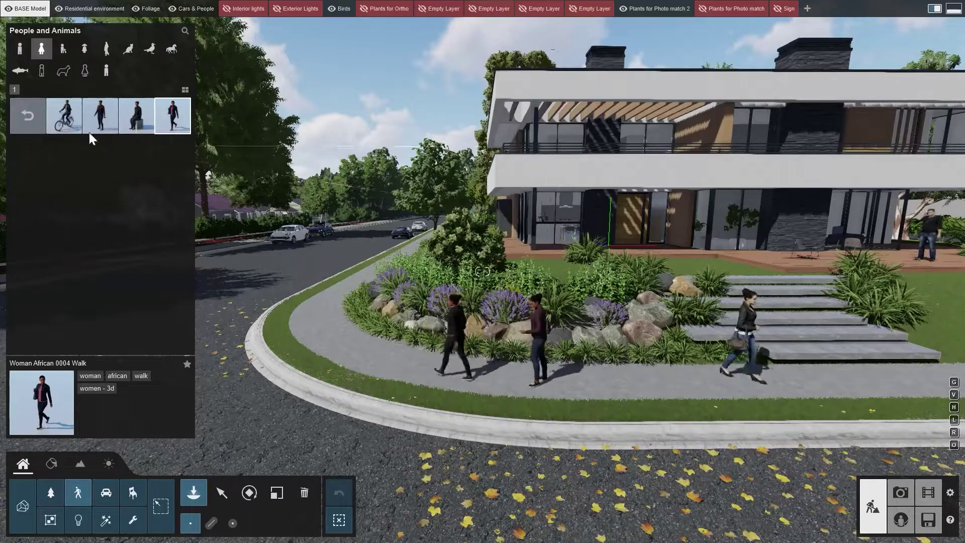
click(64, 116)
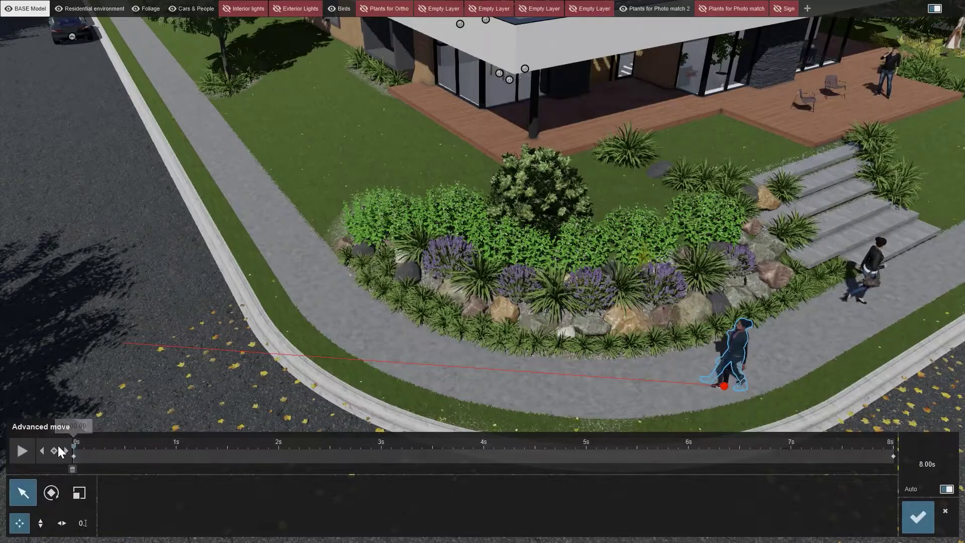
Extend the woman's move to the end of the 8-second timeline and preview her walk
drag(73, 444, 881, 454)
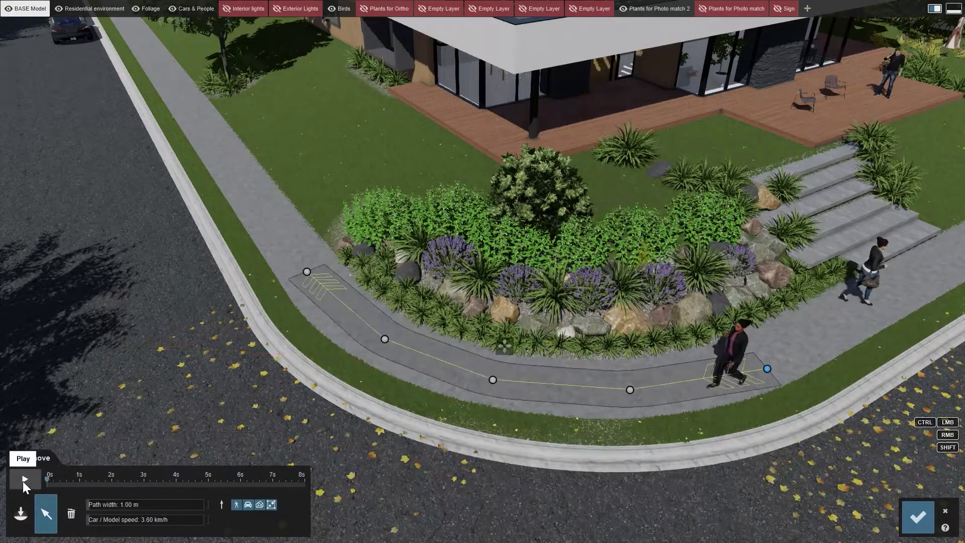
click(23, 481)
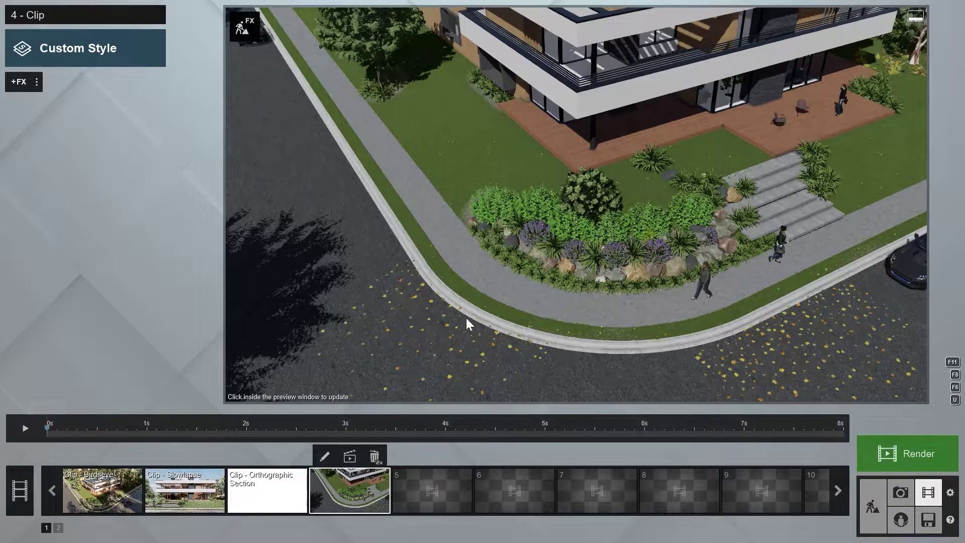
Add a Mass Move effect to clip 4 and open its path editor
click(17, 83)
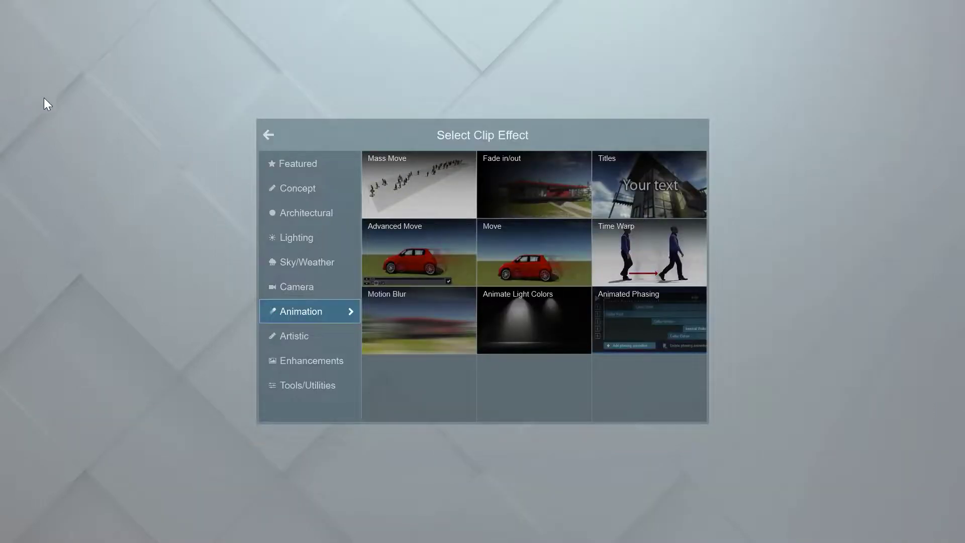
click(385, 184)
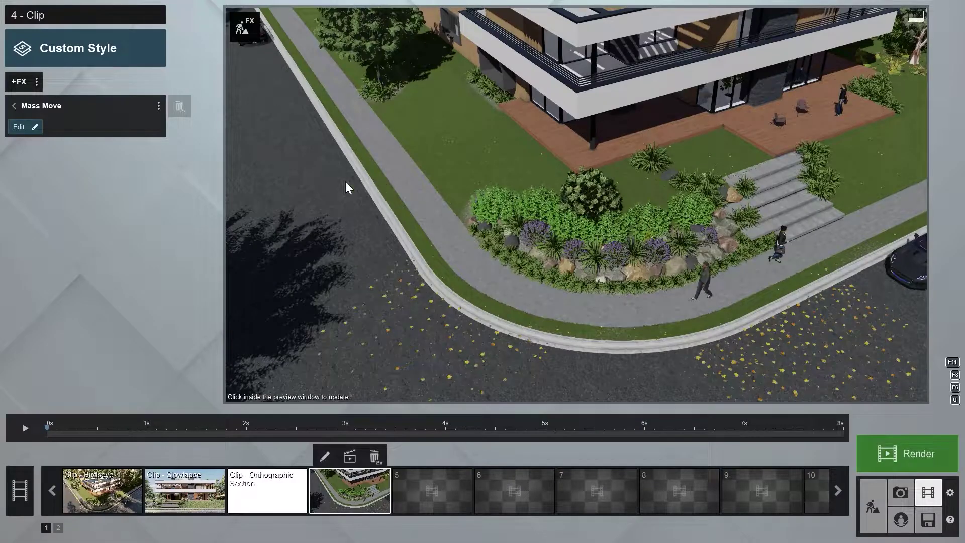
click(19, 127)
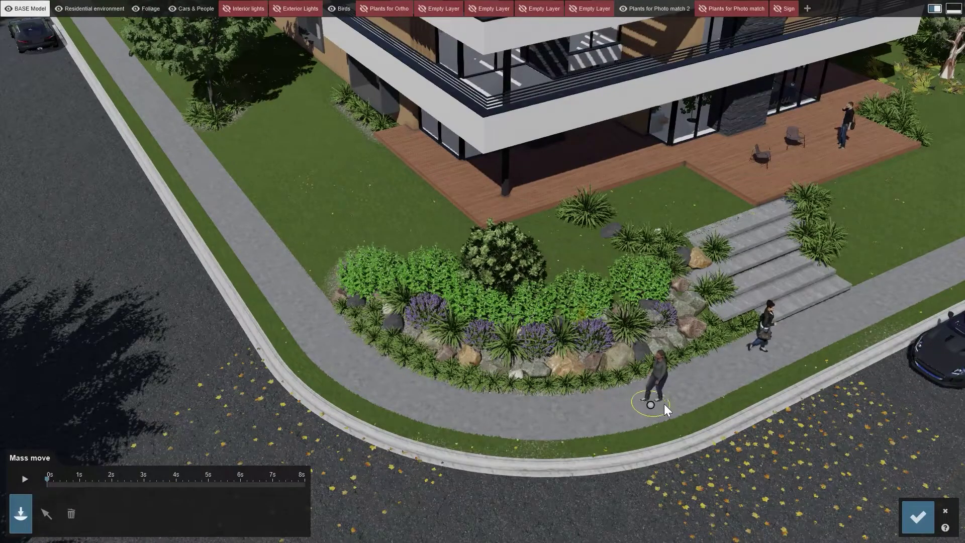
Draw a multi-node walking path along the corner sidewalk and preview the walkers
click(679, 392)
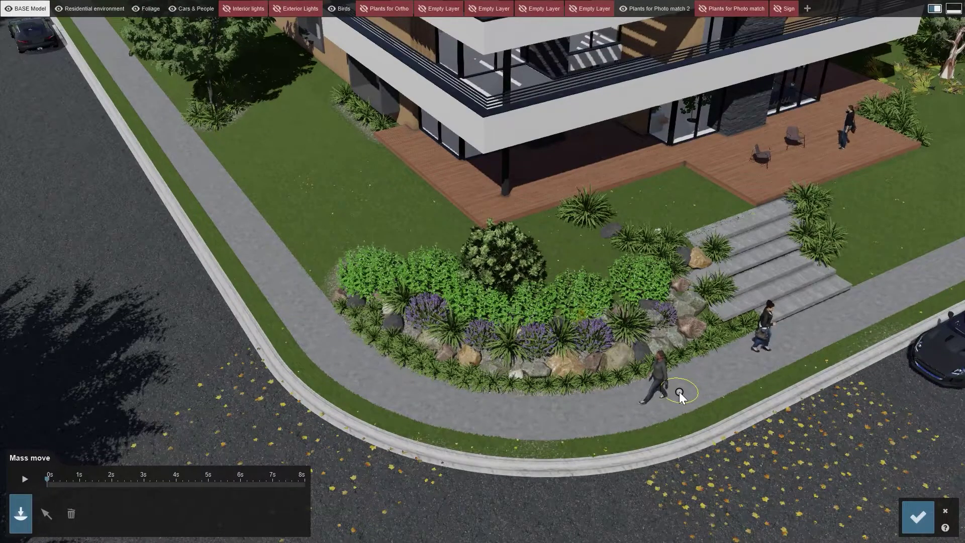
click(650, 404)
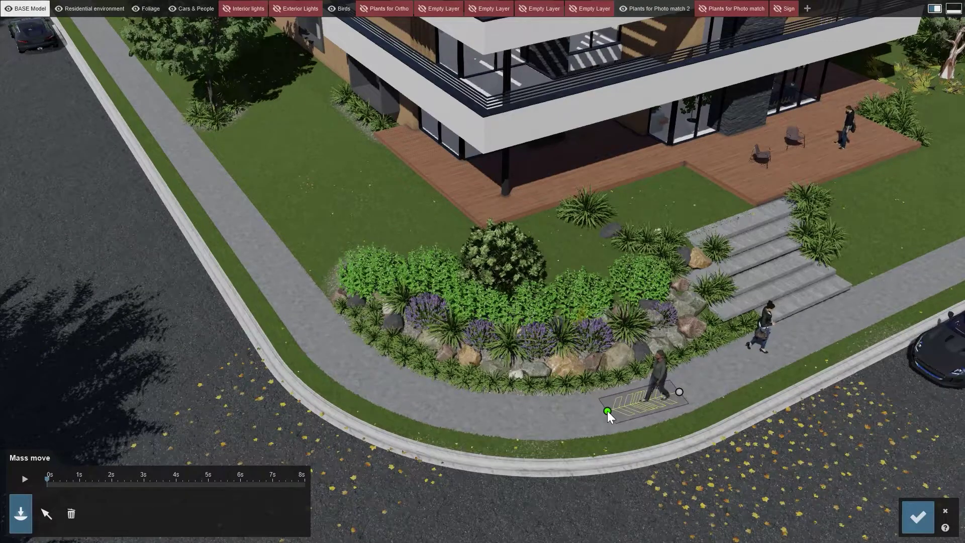
key(Escape)
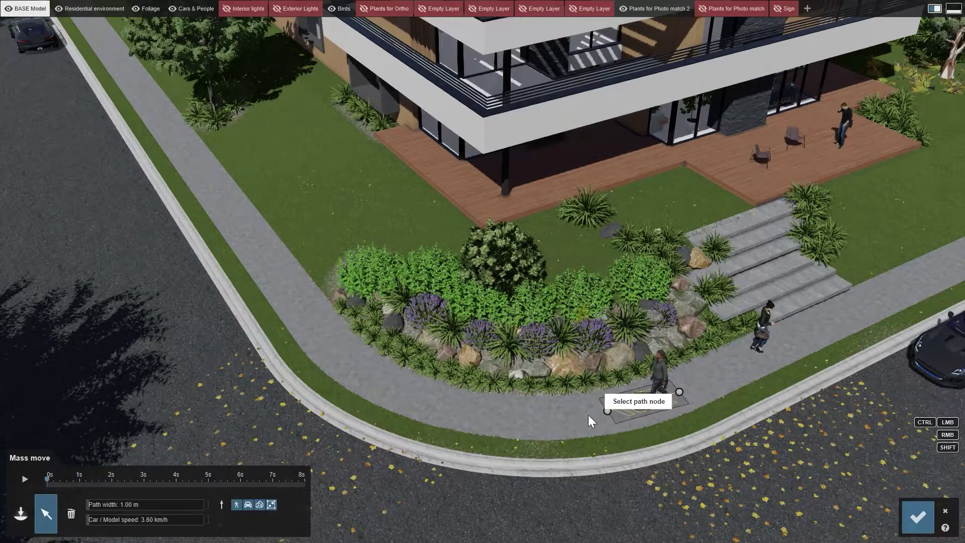
ctrl+click(516, 418)
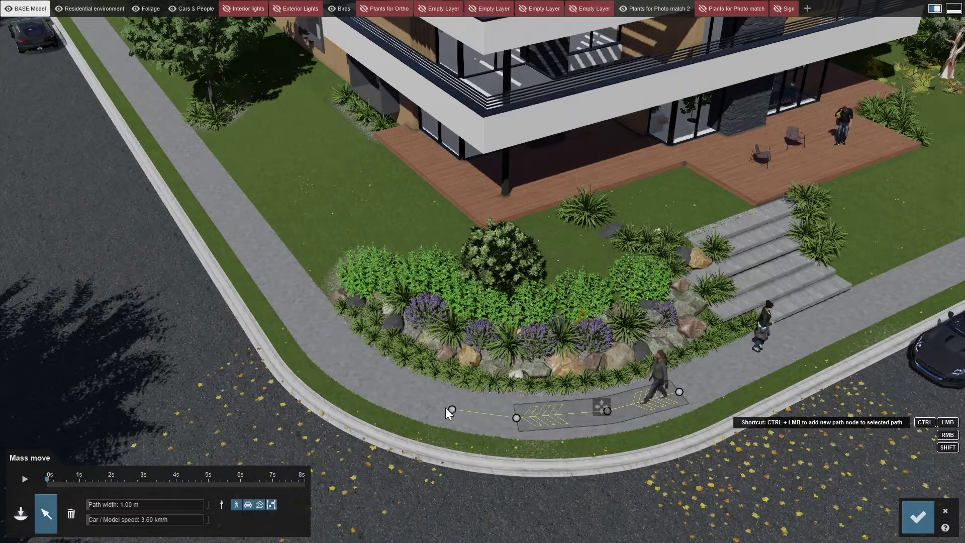
ctrl+click(428, 402)
ctrl+click(368, 373)
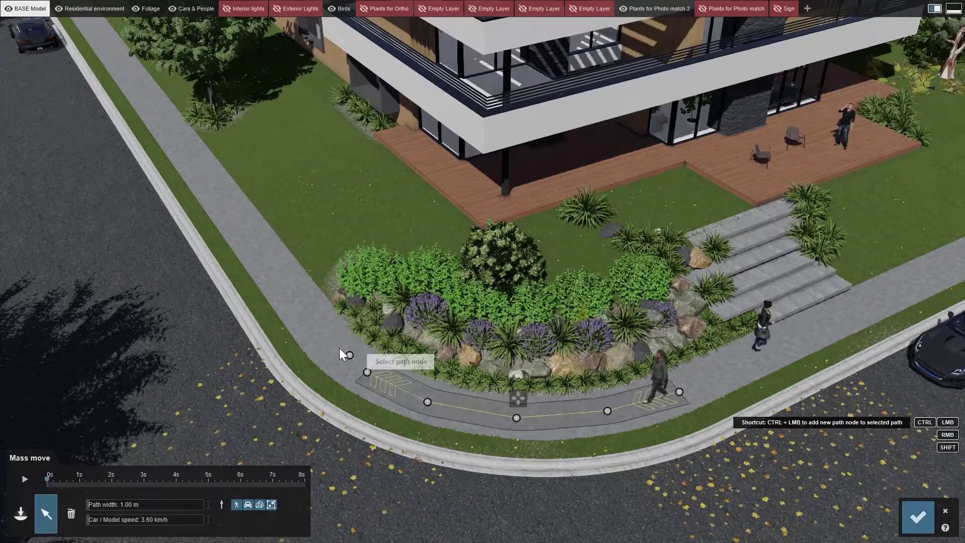
ctrl+click(310, 316)
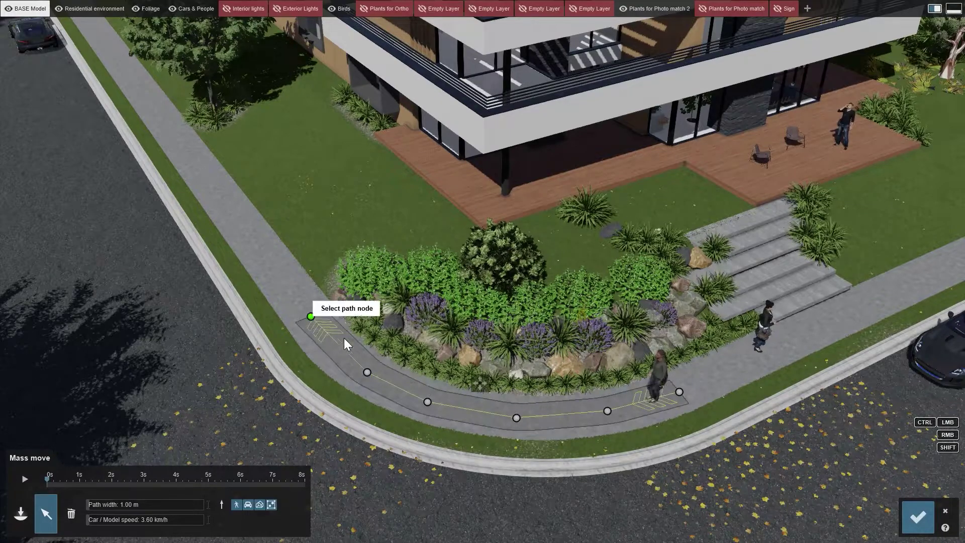
click(679, 392)
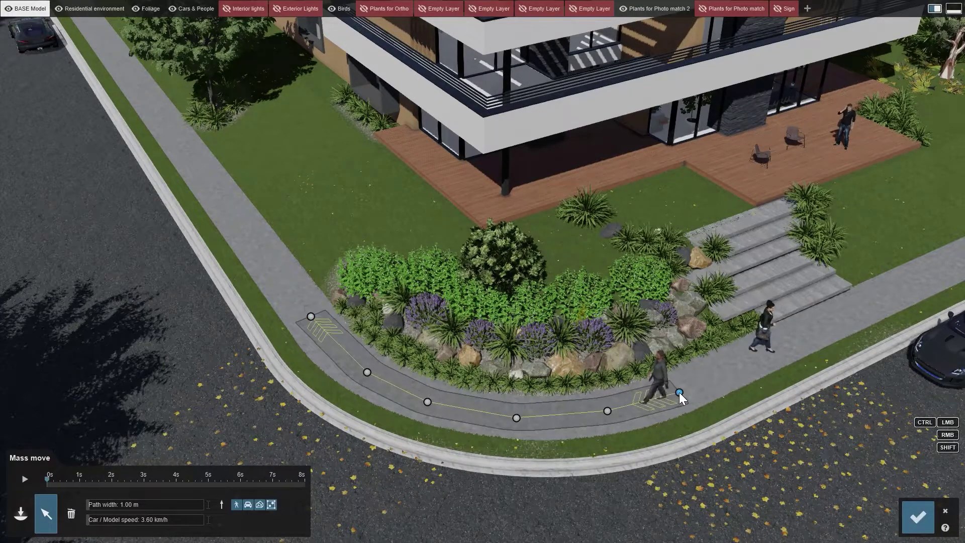
click(25, 478)
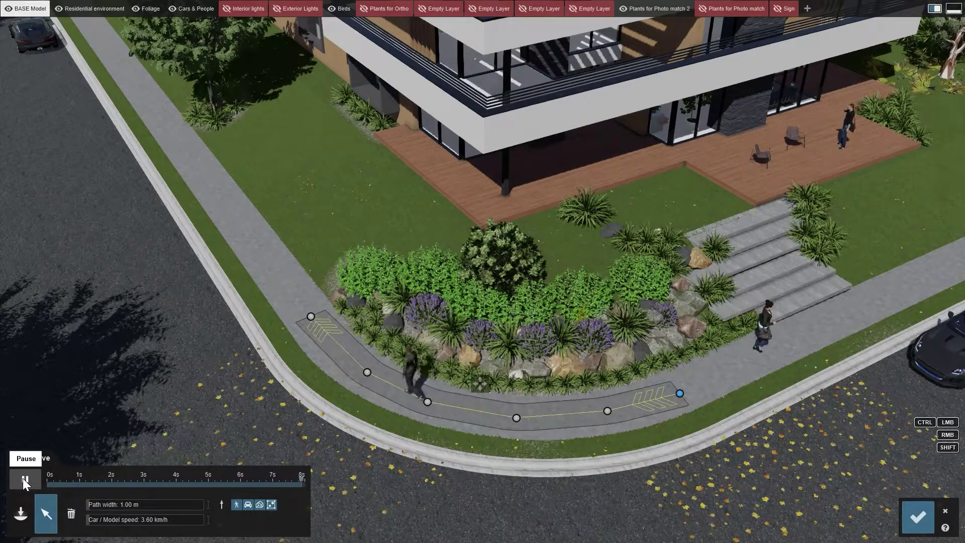
click(23, 478)
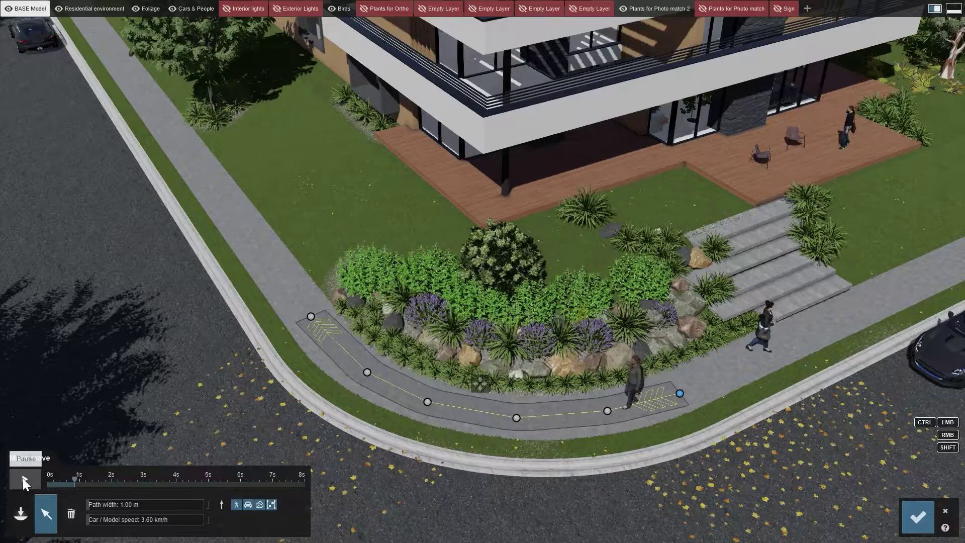
Smooth the path's corner nodes to 100% and confirm the Mass Move edits
click(607, 411)
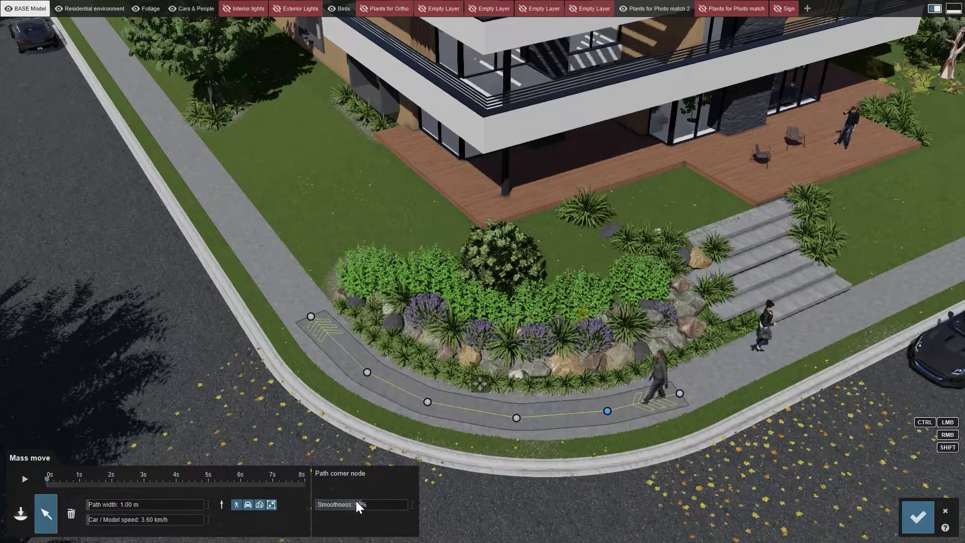
drag(363, 505, 491, 485)
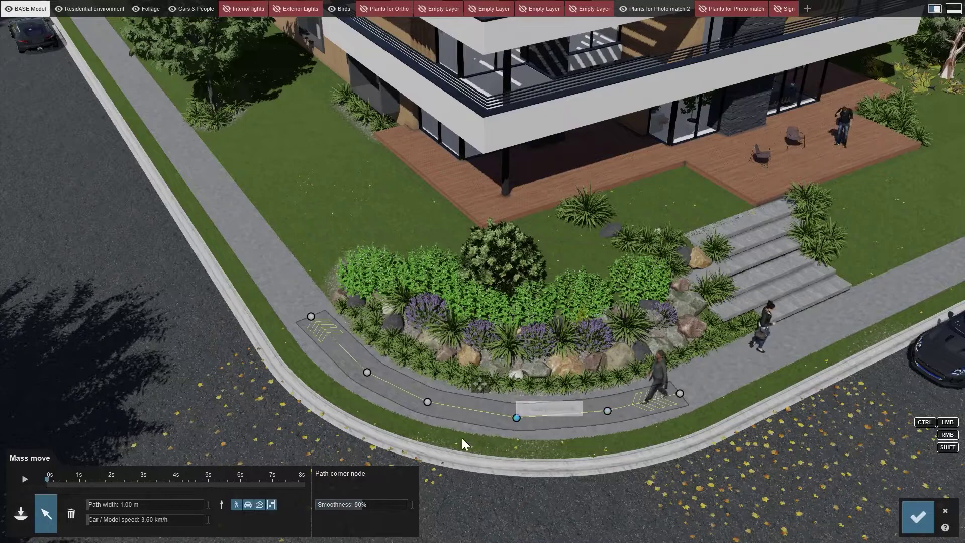
click(424, 401)
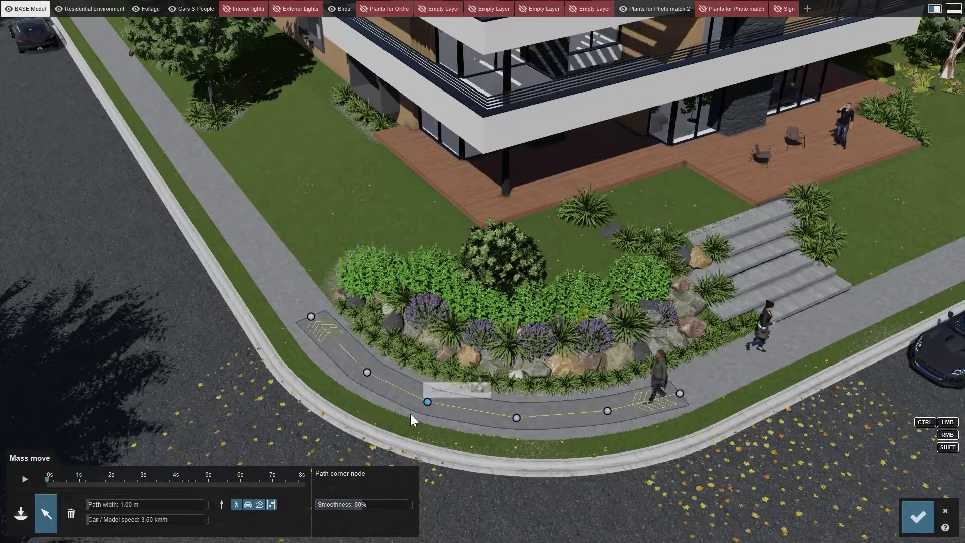
click(367, 372)
drag(360, 502, 465, 500)
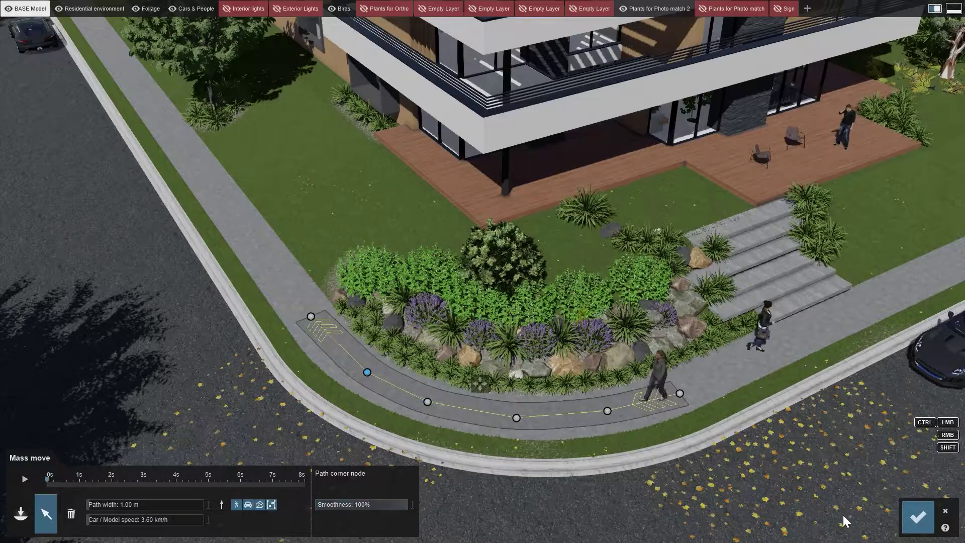
click(918, 518)
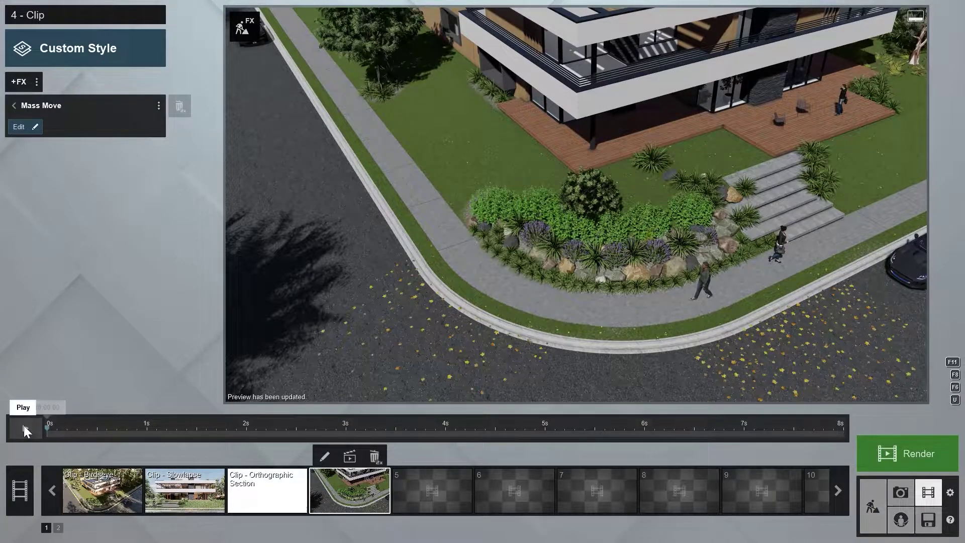
Play the clip preview to watch the mass-move animation
click(24, 427)
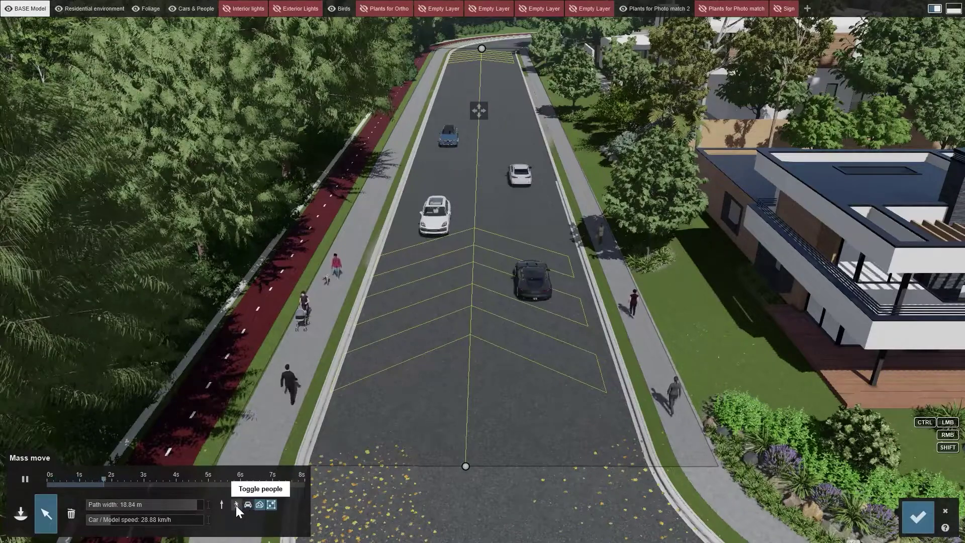
Enable people on the road path, make it two-way, and confirm the changes
click(236, 505)
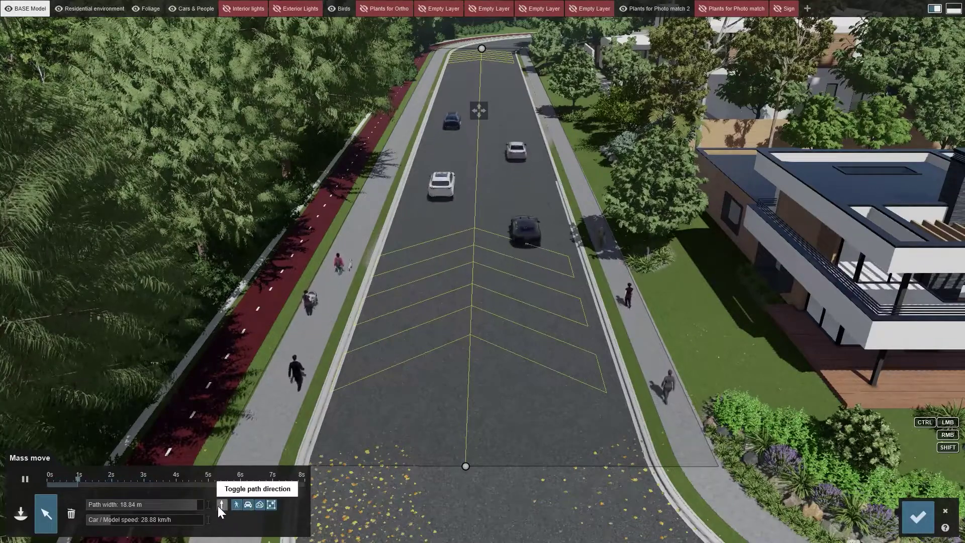
click(220, 507)
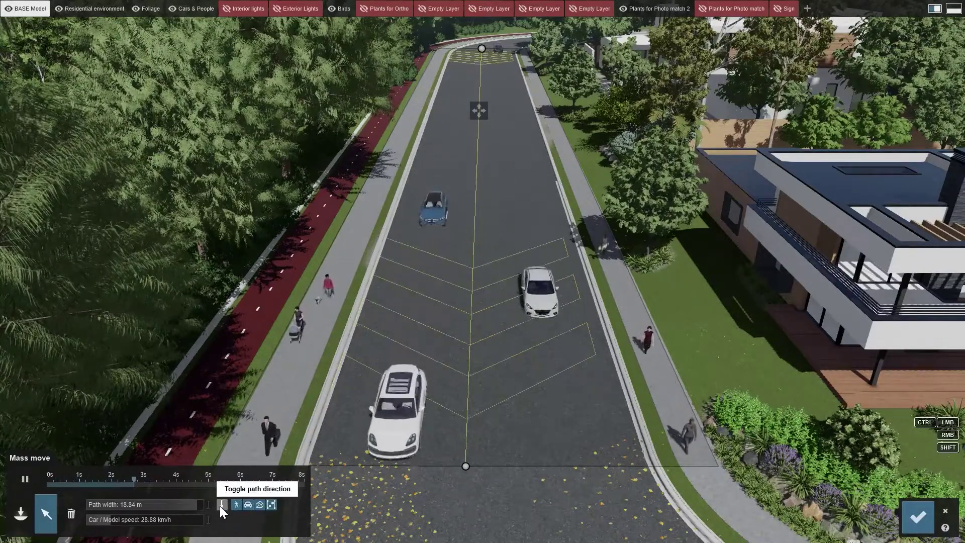
click(223, 505)
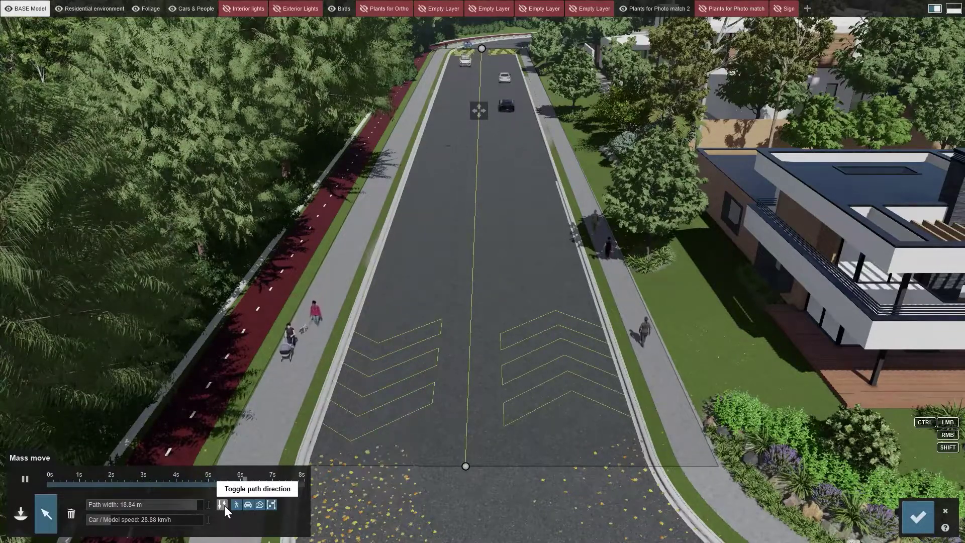
click(918, 516)
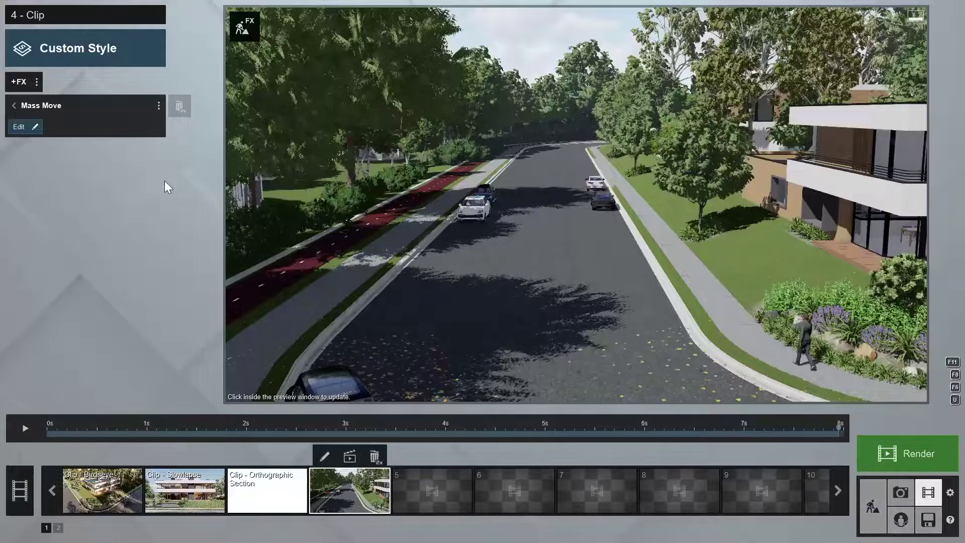
Add a new Mass Move path running from the near road up beside the house
click(20, 127)
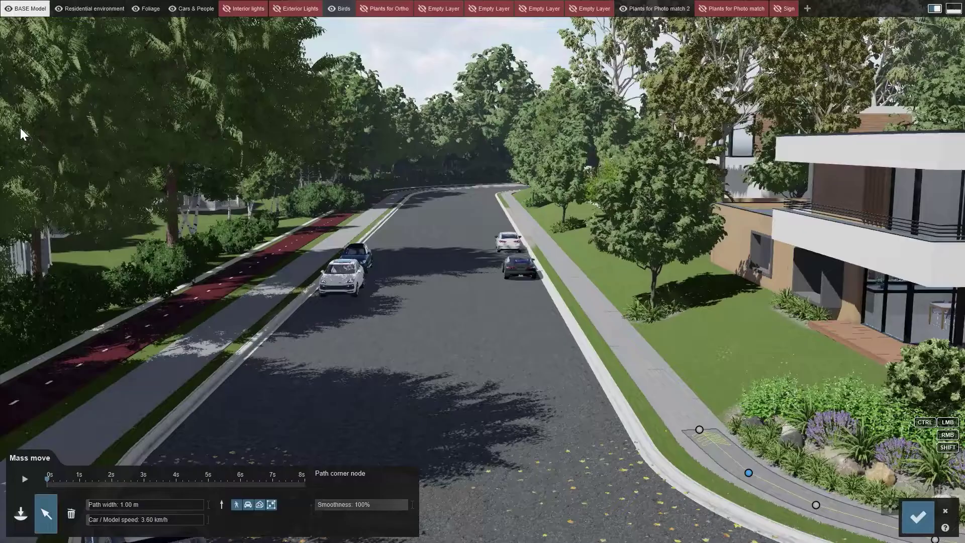
click(21, 517)
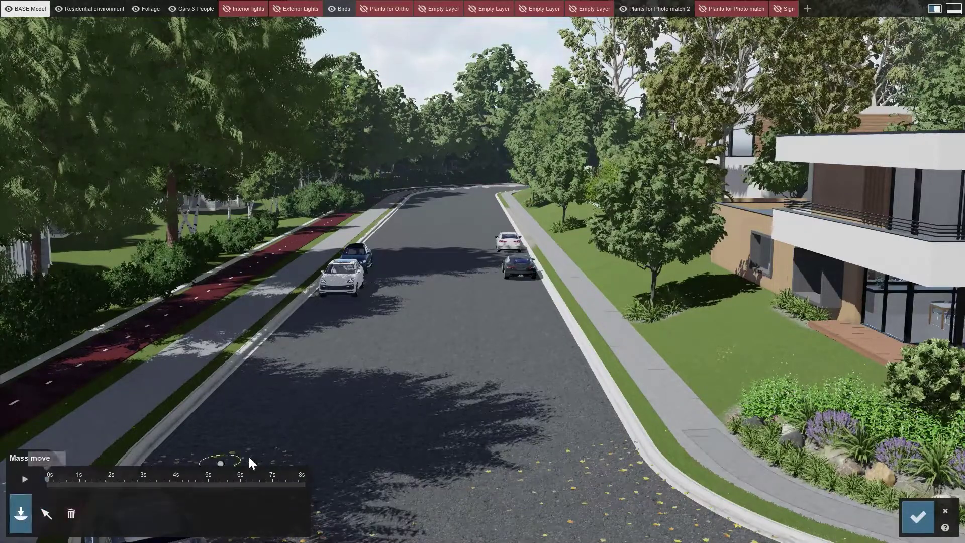
click(413, 456)
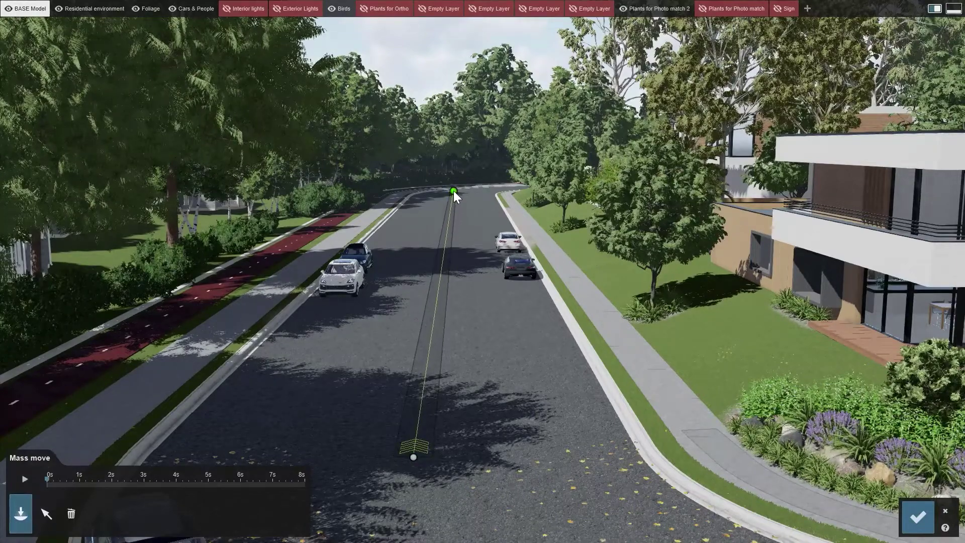
click(454, 194)
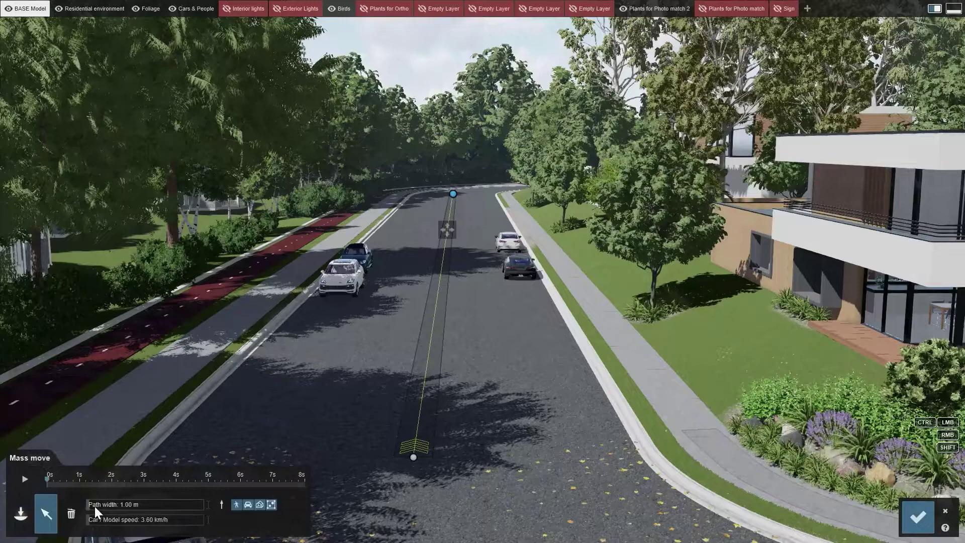
Widen the car path to 20 m, set car speed to about 31 km/h, and preview
drag(92, 504, 210, 511)
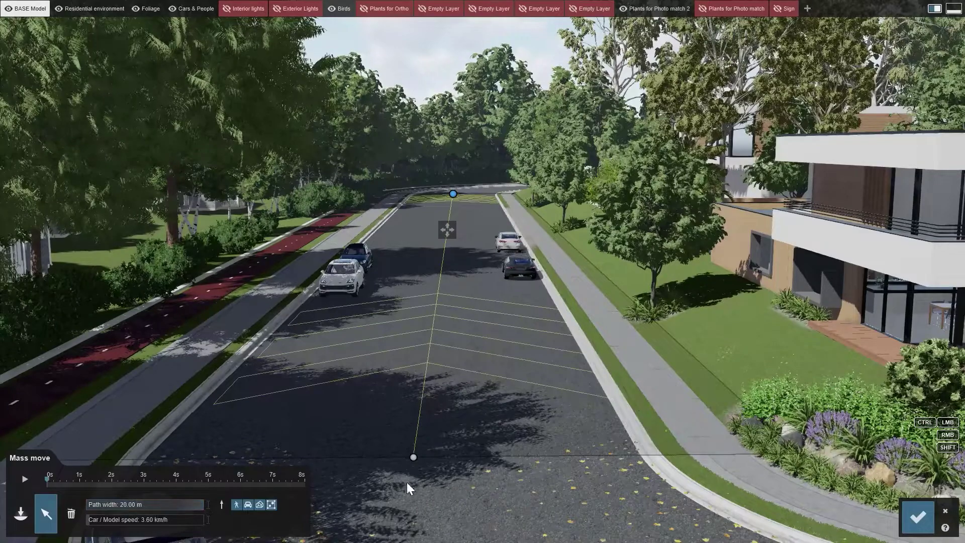
drag(412, 456, 395, 457)
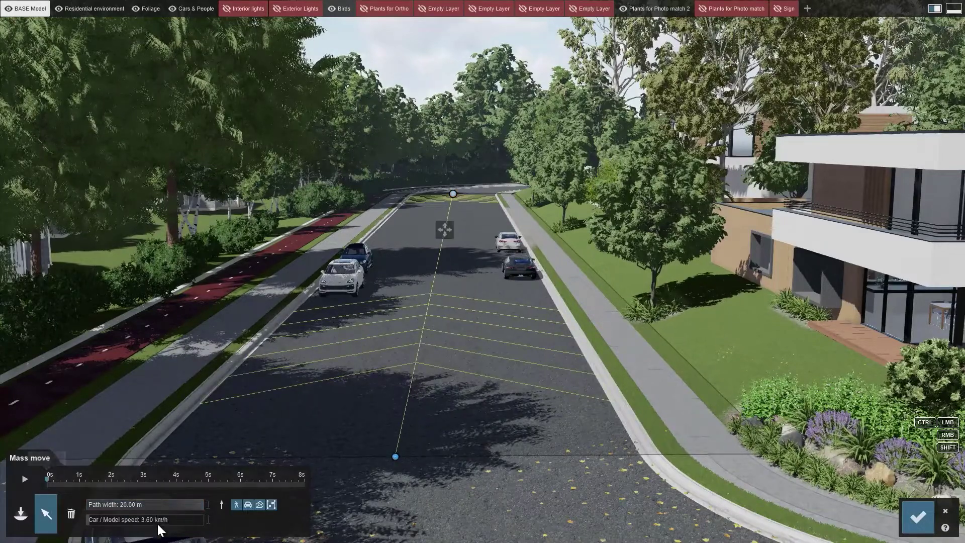
drag(91, 521, 115, 520)
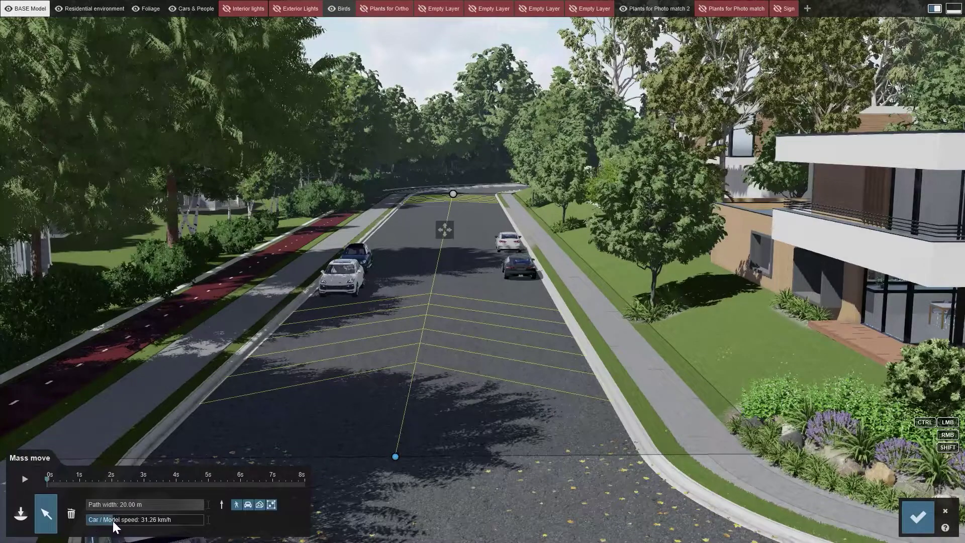
click(25, 479)
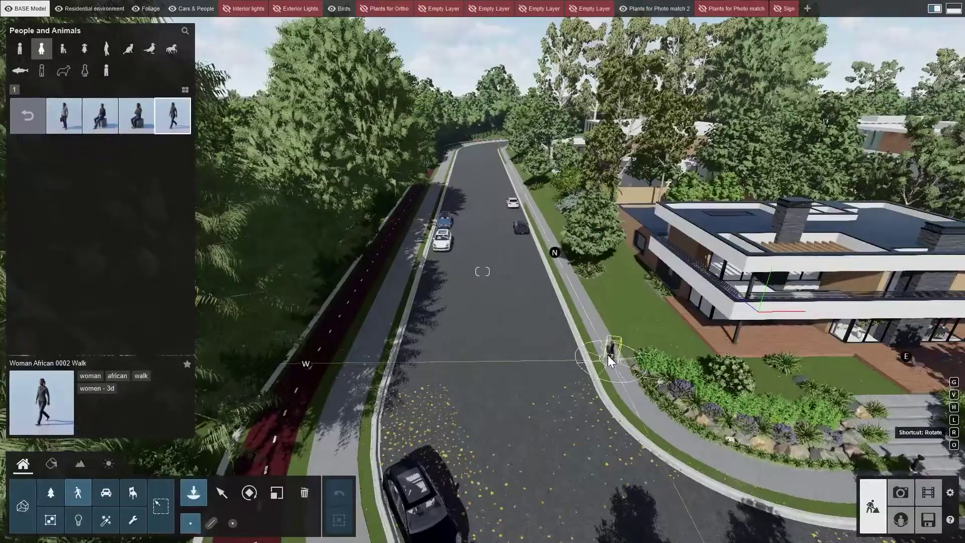
Place several walking women and a woman walking a dog along the sidewalks
click(581, 301)
click(27, 115)
click(173, 121)
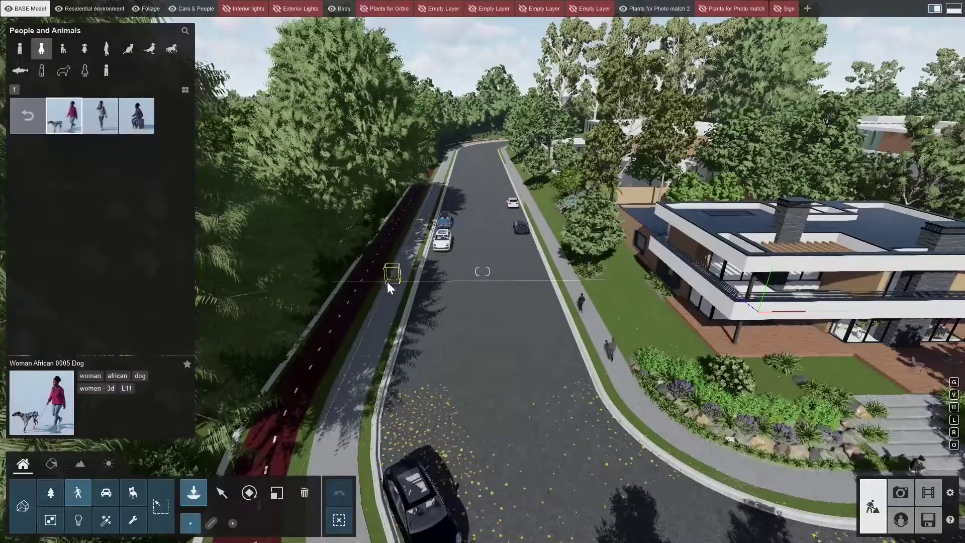
click(27, 115)
click(28, 186)
click(370, 331)
click(435, 259)
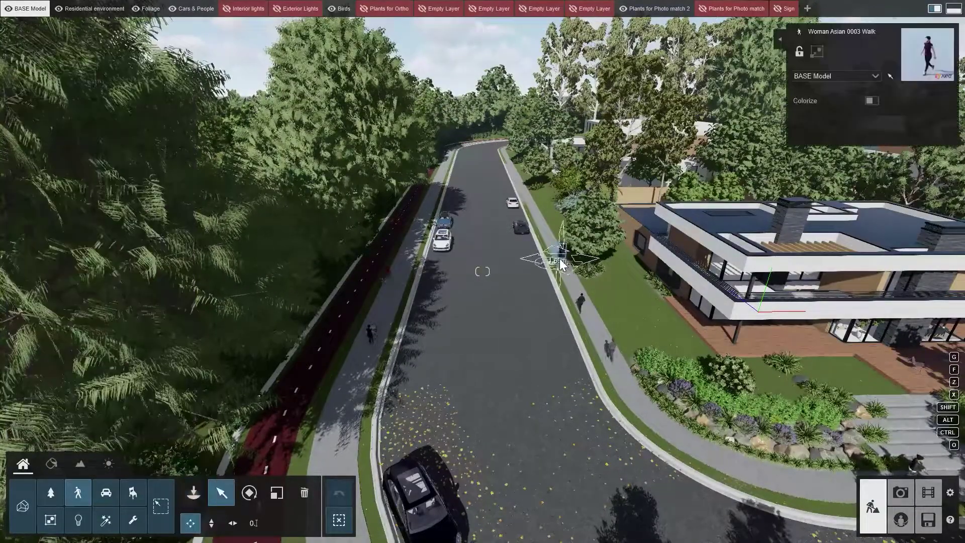
Preview the road's car path and set its traffic to two-way
click(435, 258)
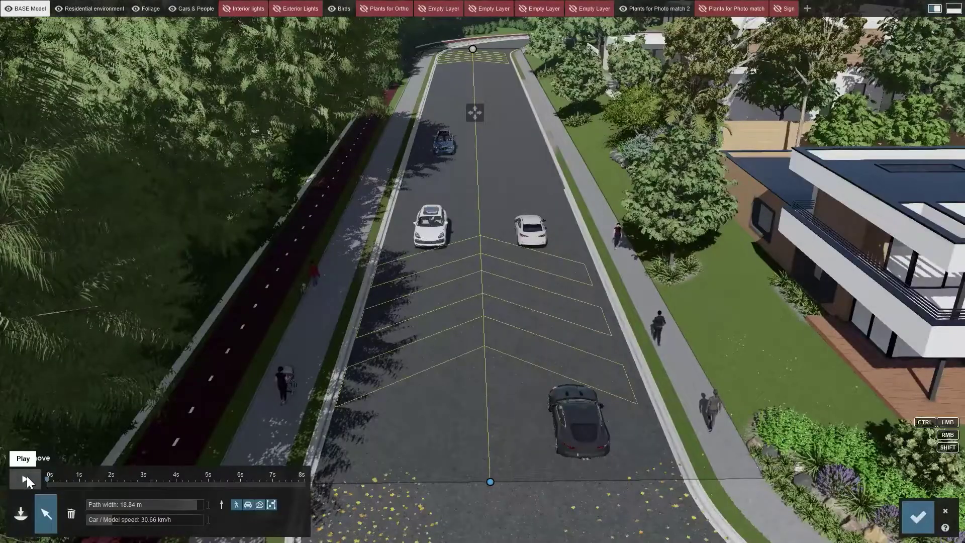
click(26, 478)
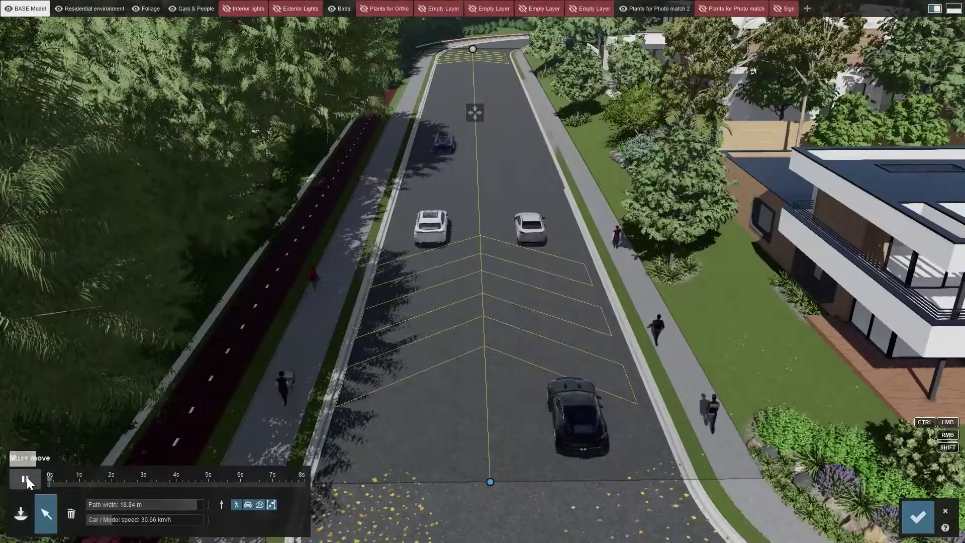
click(220, 505)
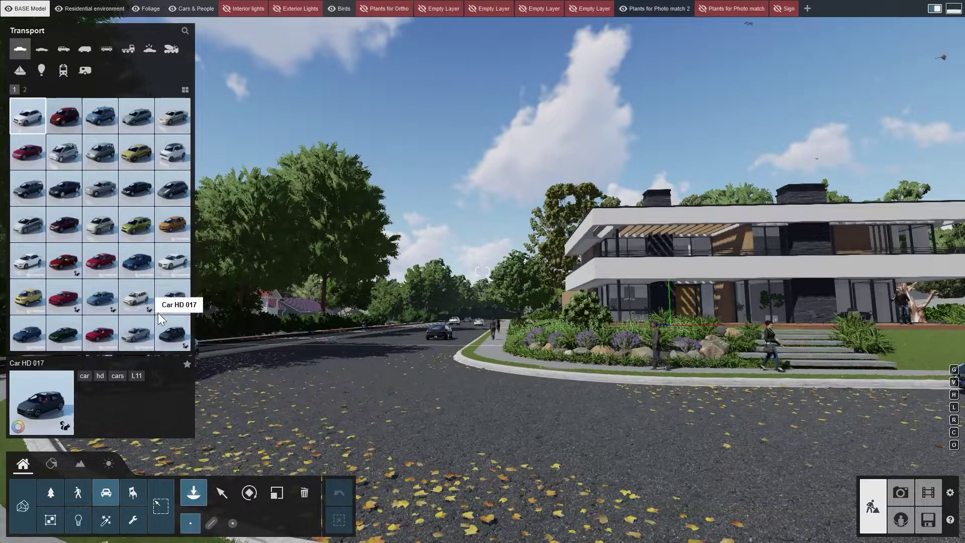
Place an Aircraft 002 Flying plane from the Air transport category over the road
click(44, 73)
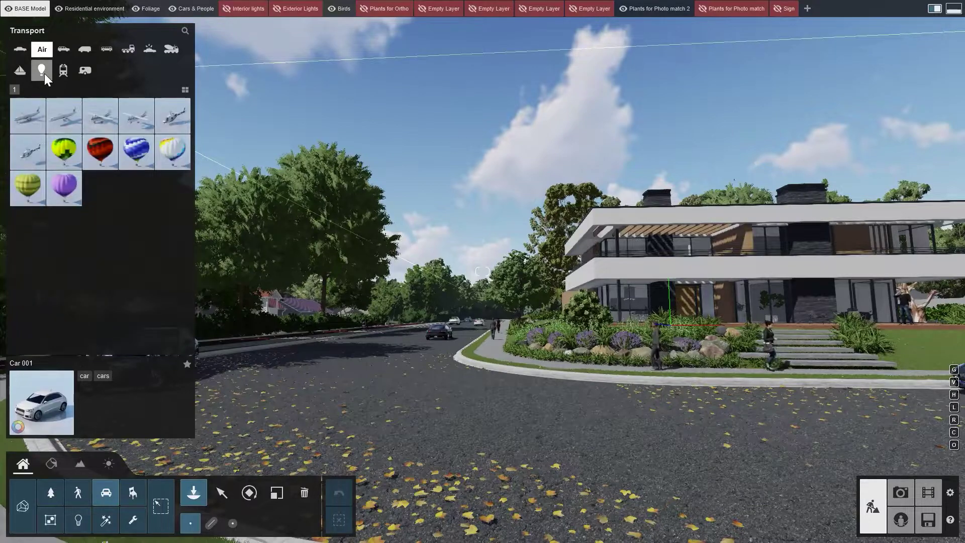
click(141, 120)
click(377, 363)
click(222, 492)
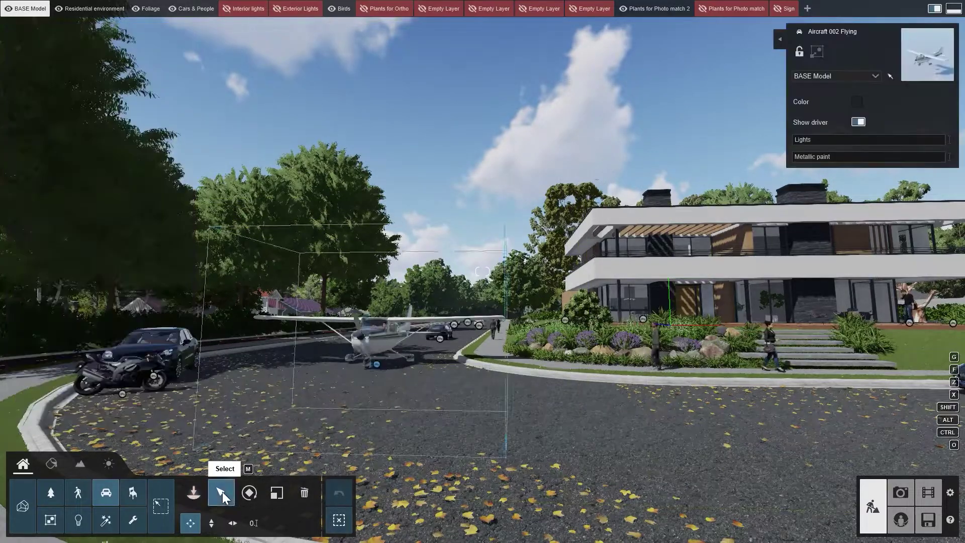
Lift the aircraft about 71 m into the sky and return to the clip 4 preview
key(e)
key(e)
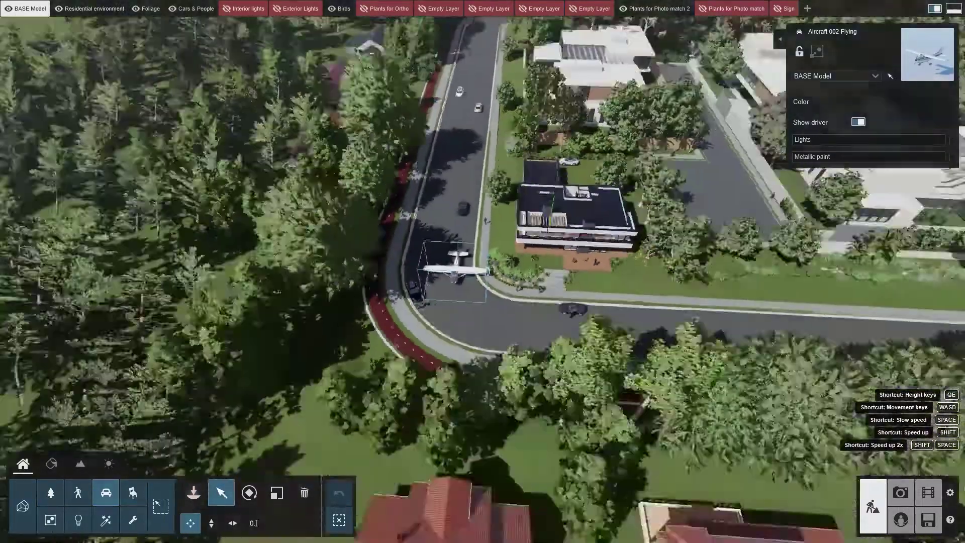
key(r)
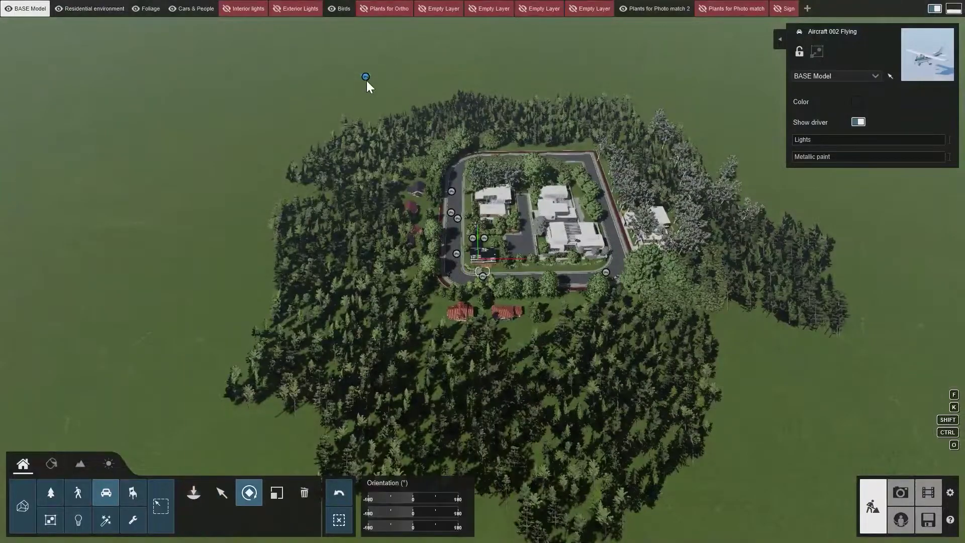
click(222, 492)
click(211, 522)
drag(380, 176, 365, 5)
click(929, 492)
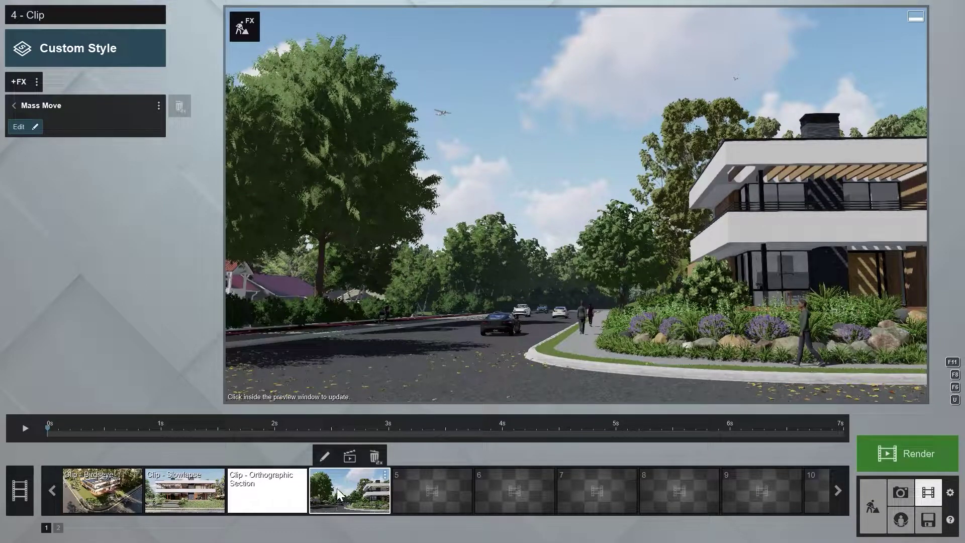
Add an Advanced Move effect to clip 4 and set a 0 s keyframe on the aircraft
click(18, 82)
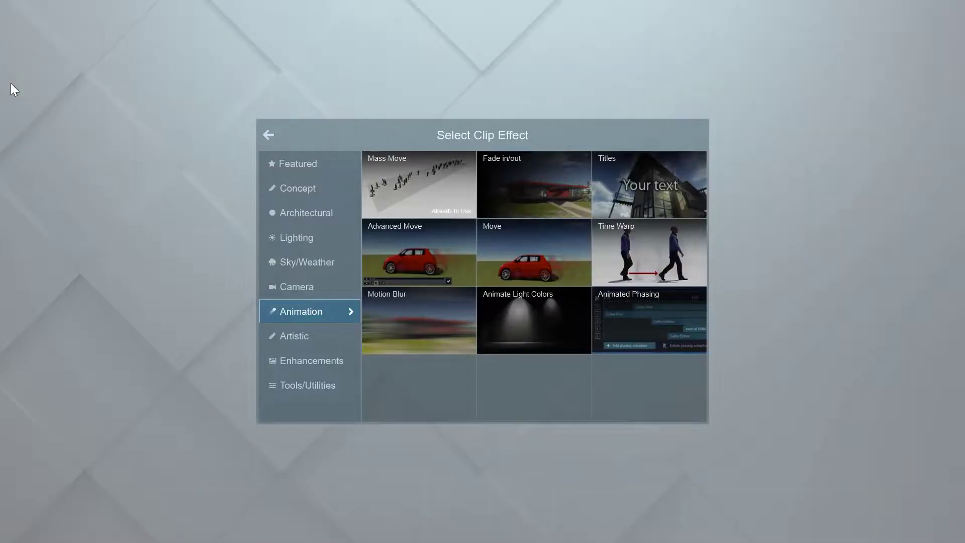
click(383, 262)
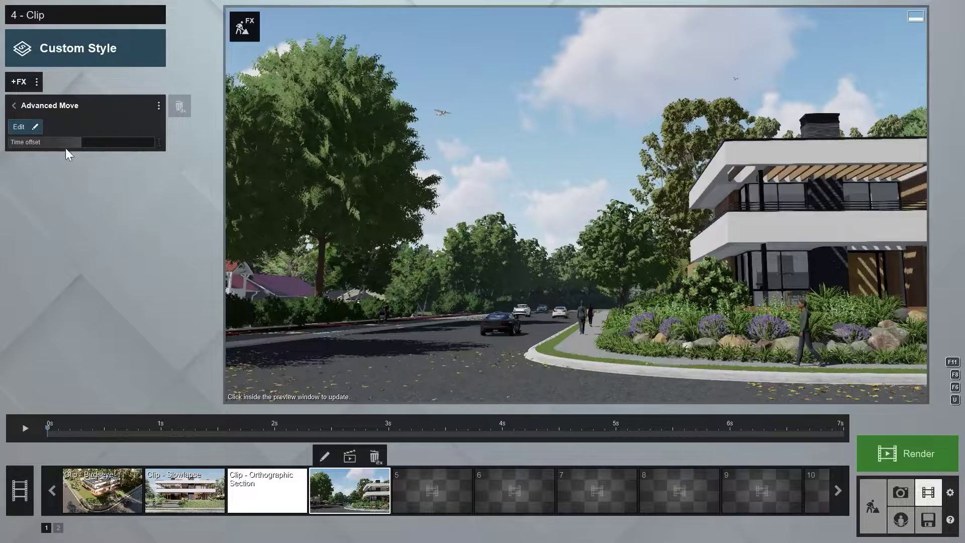
click(15, 126)
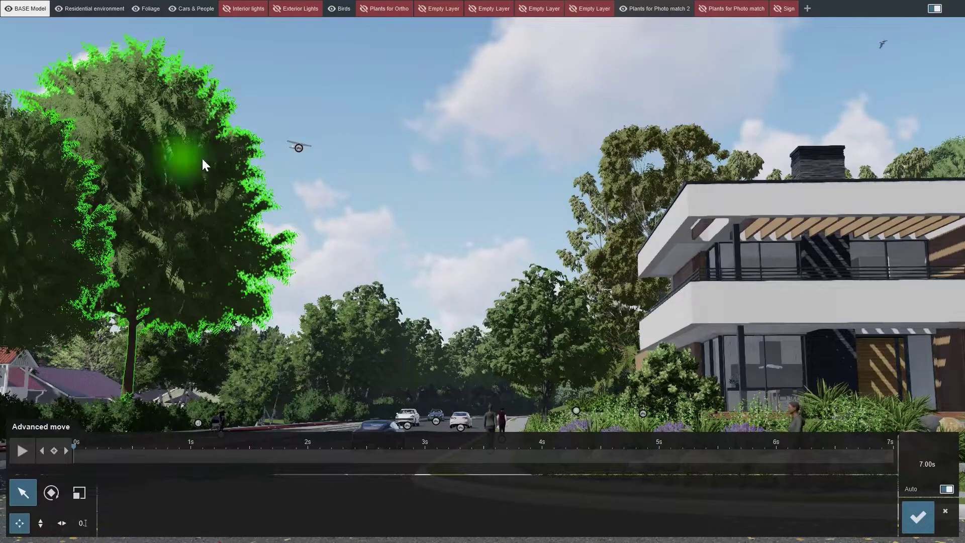
click(298, 149)
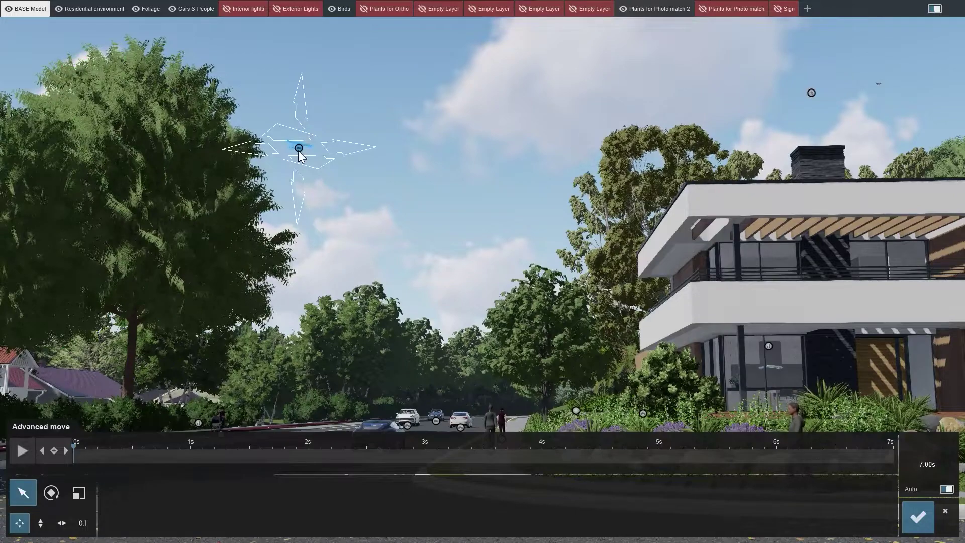
click(54, 450)
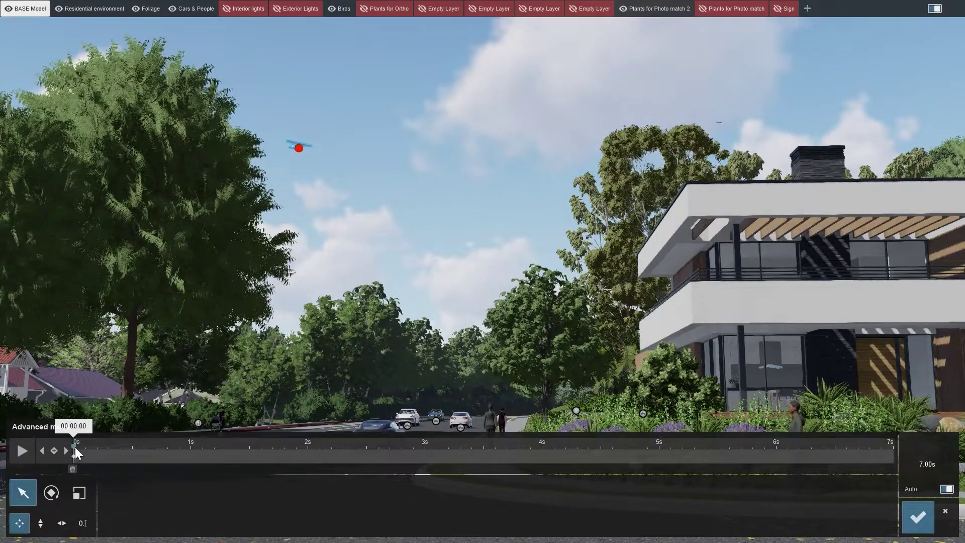
At 7 s, move the aircraft to the upper-right sky, preview the flight and confirm
drag(76, 448, 289, 451)
drag(732, 475, 898, 482)
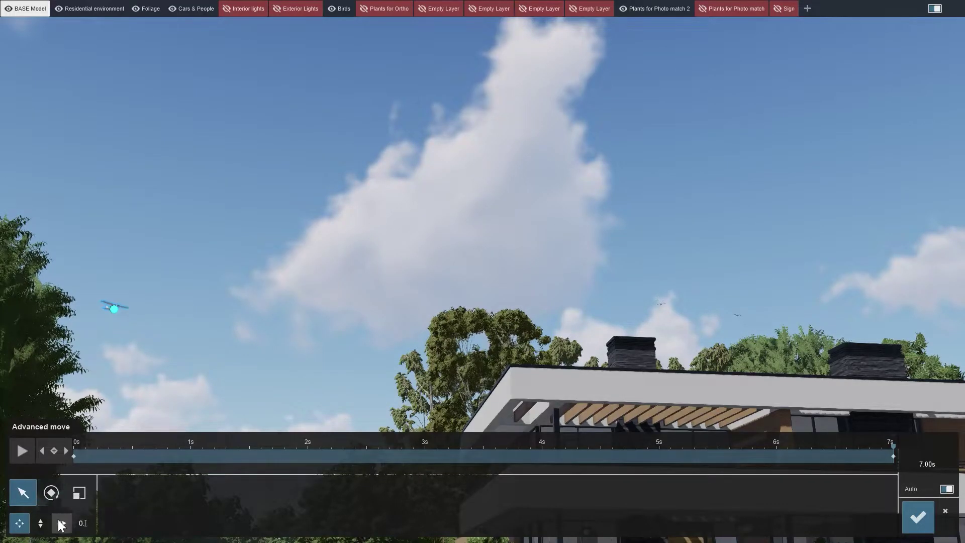
drag(114, 309, 803, 52)
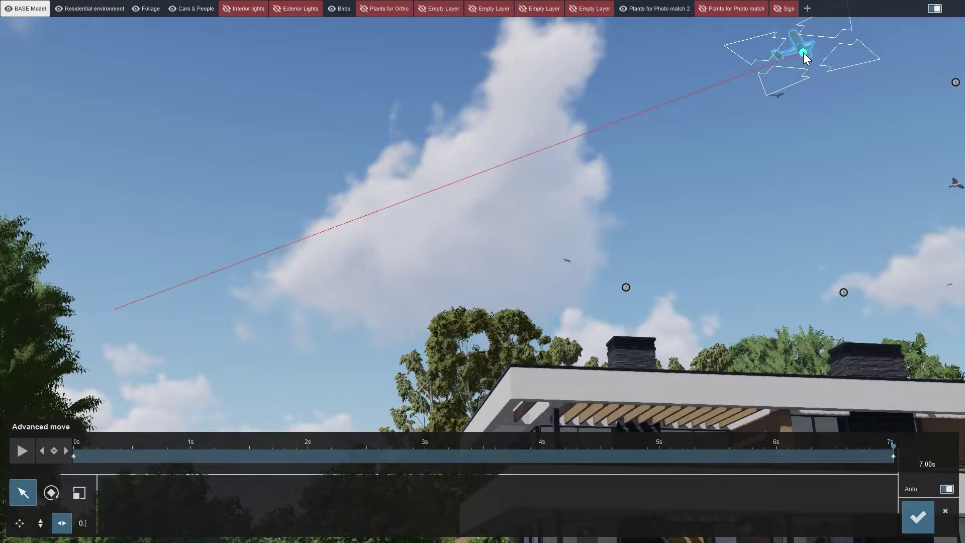
click(21, 452)
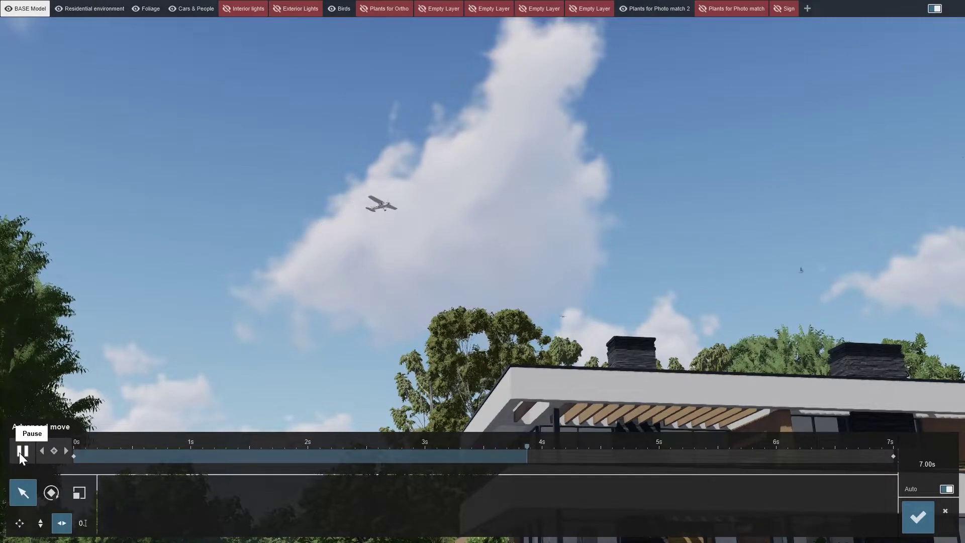
click(19, 453)
click(918, 517)
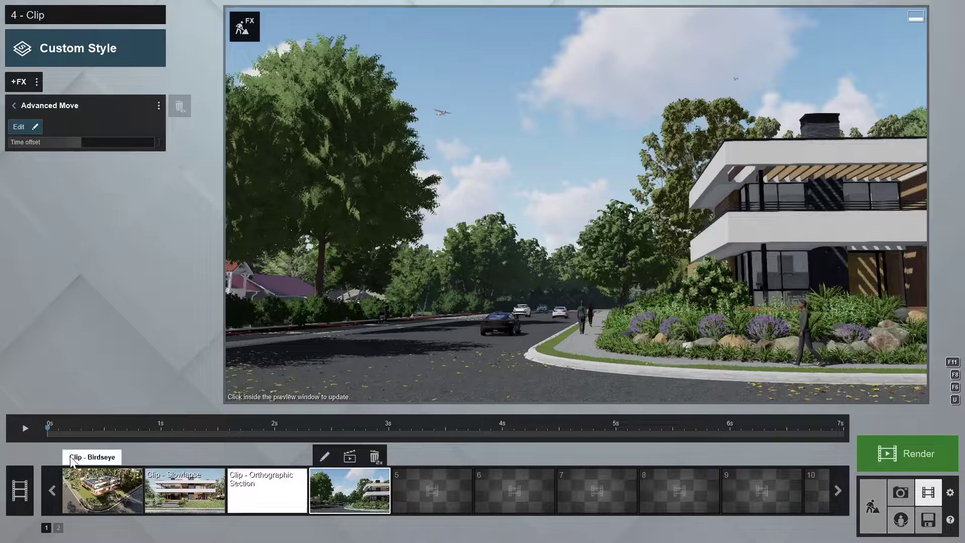
Play the clip, tilt up to the sky and scrub 0–7 s along the aircraft's red flight path
click(17, 427)
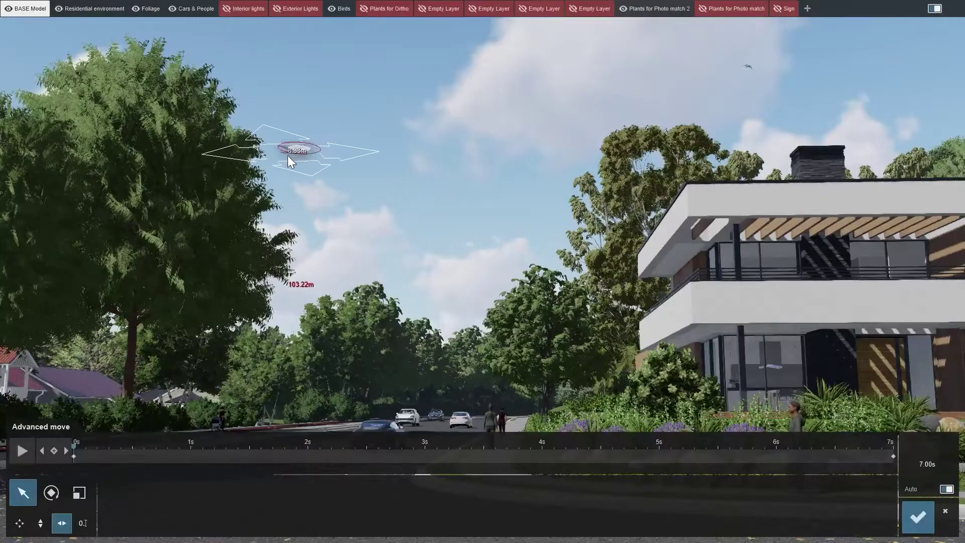
right_drag(277, 271, 277, 201)
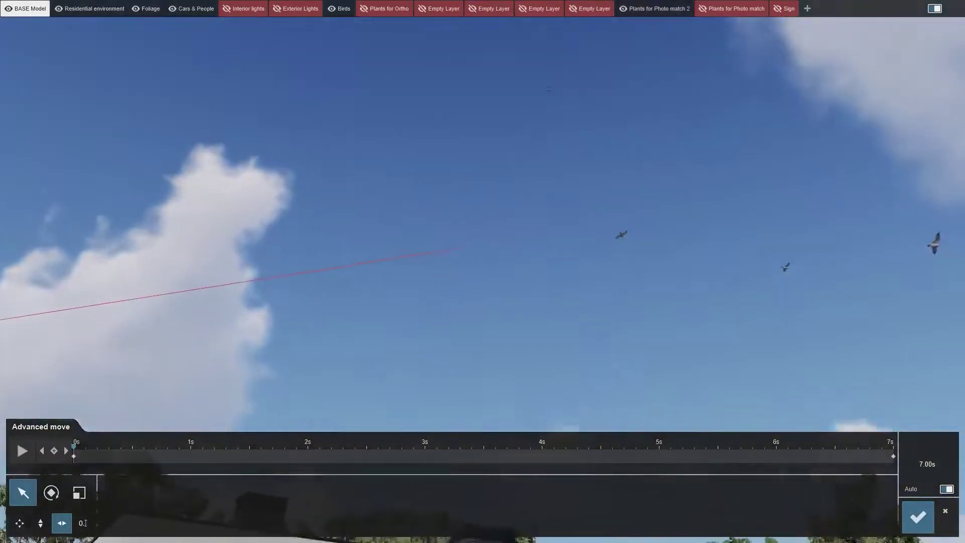
drag(75, 445, 893, 446)
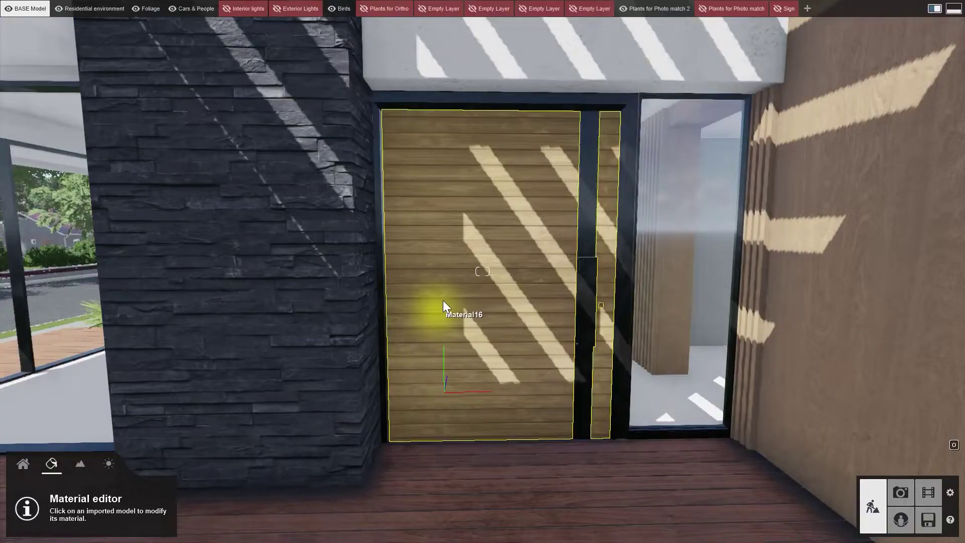
Save the door's wood material as the custom material 'wood for door'
click(443, 301)
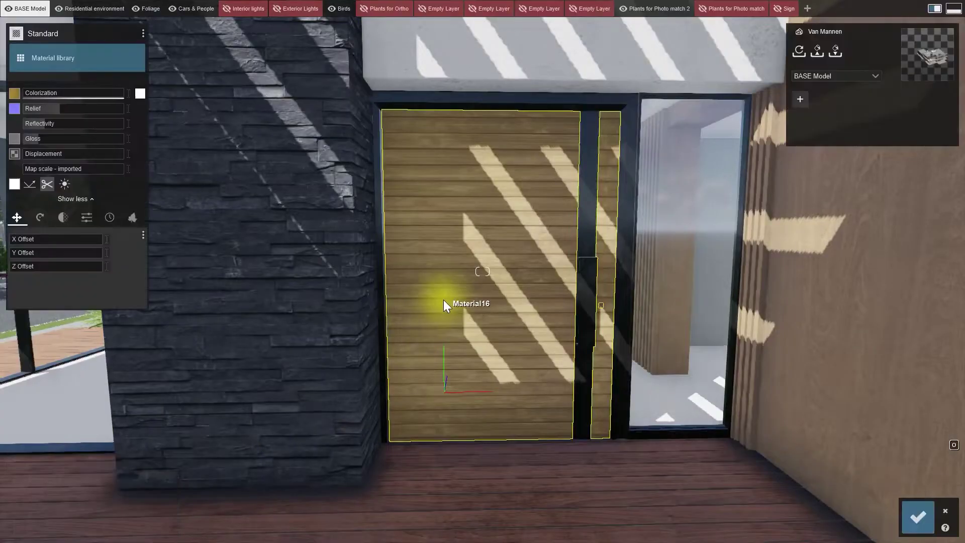
click(143, 34)
click(193, 34)
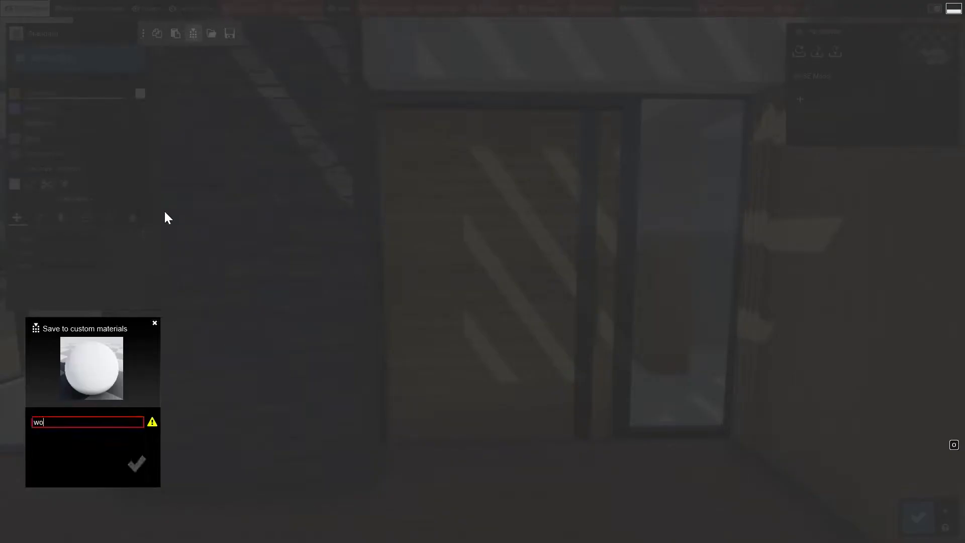
click(136, 463)
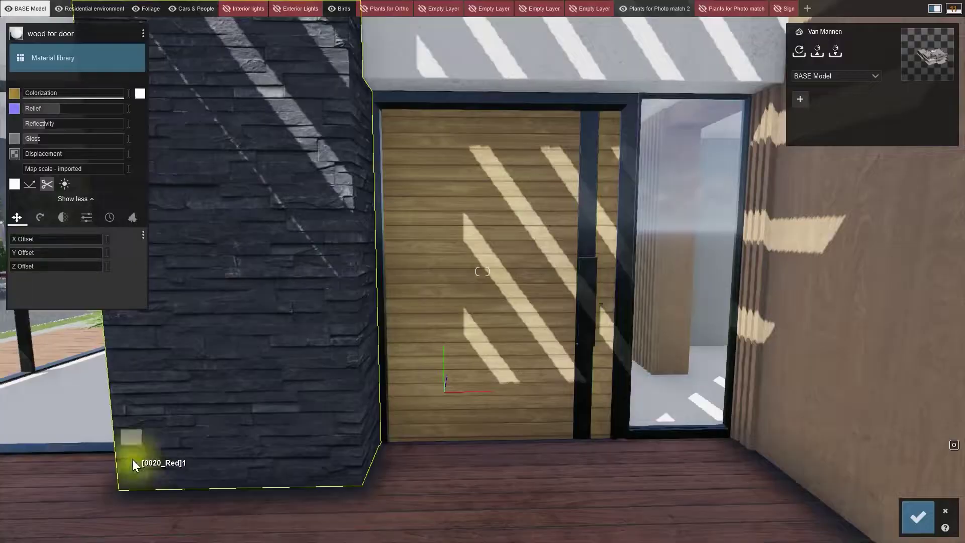
Pick the door frame's black metal material and save it to custom materials
click(584, 210)
click(143, 33)
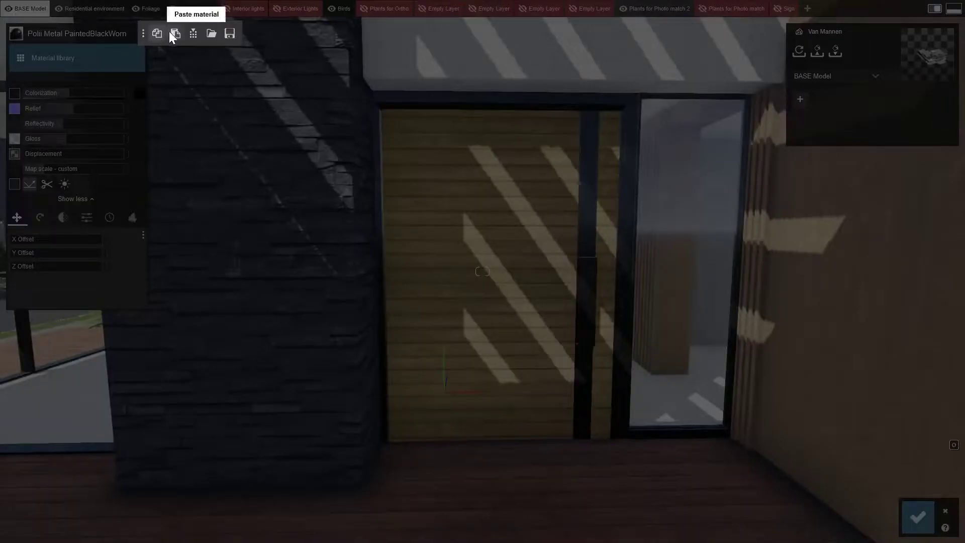
click(194, 33)
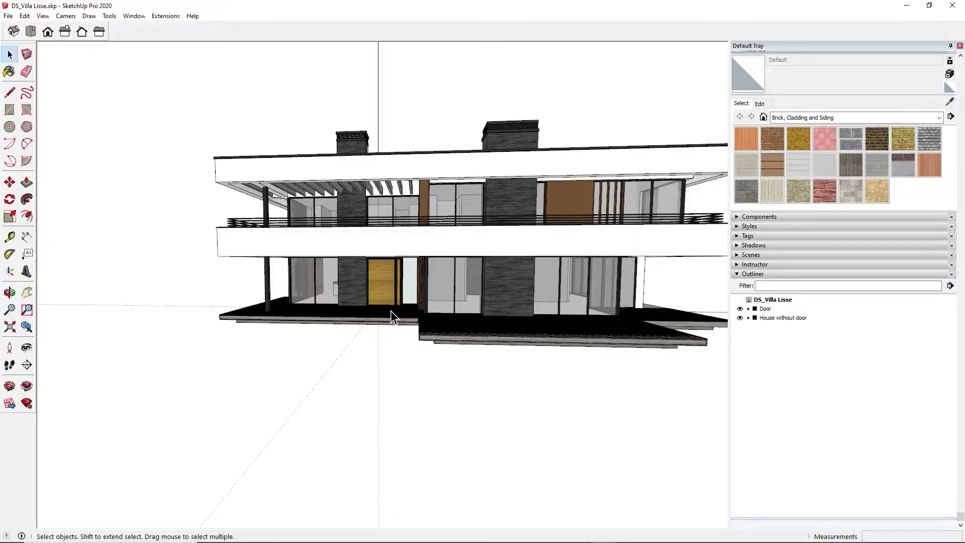
Zoom to the entrance and hide the Door component from the Outliner
scroll(391, 311, up, 10)
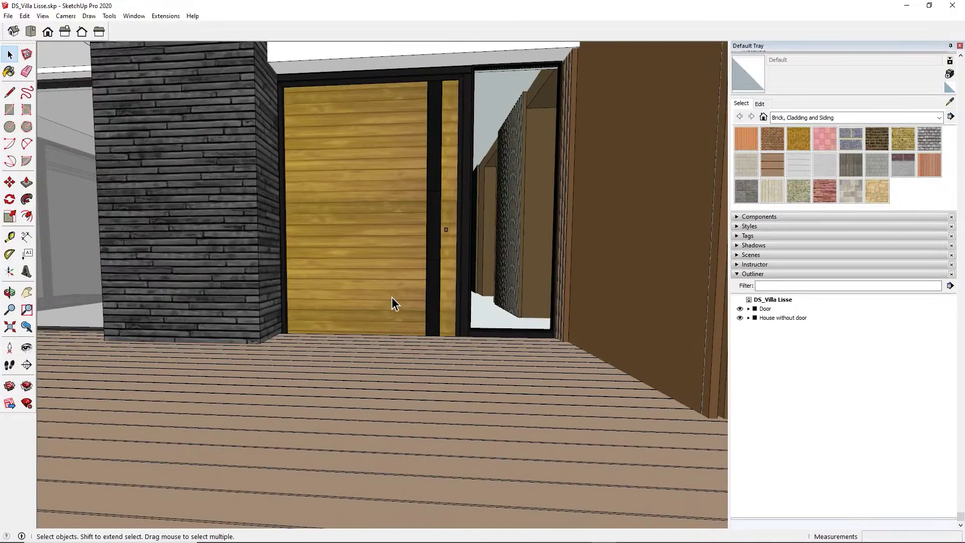
click(345, 212)
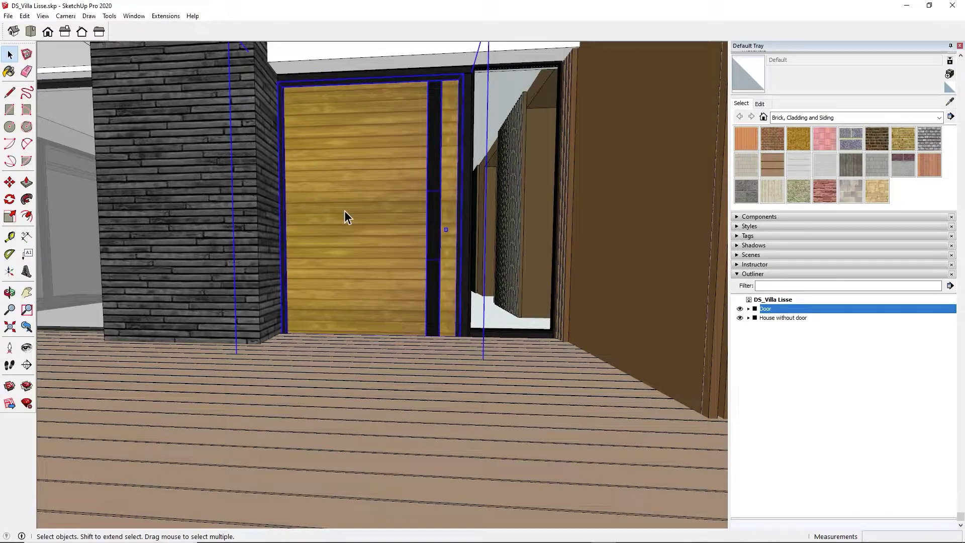
click(740, 309)
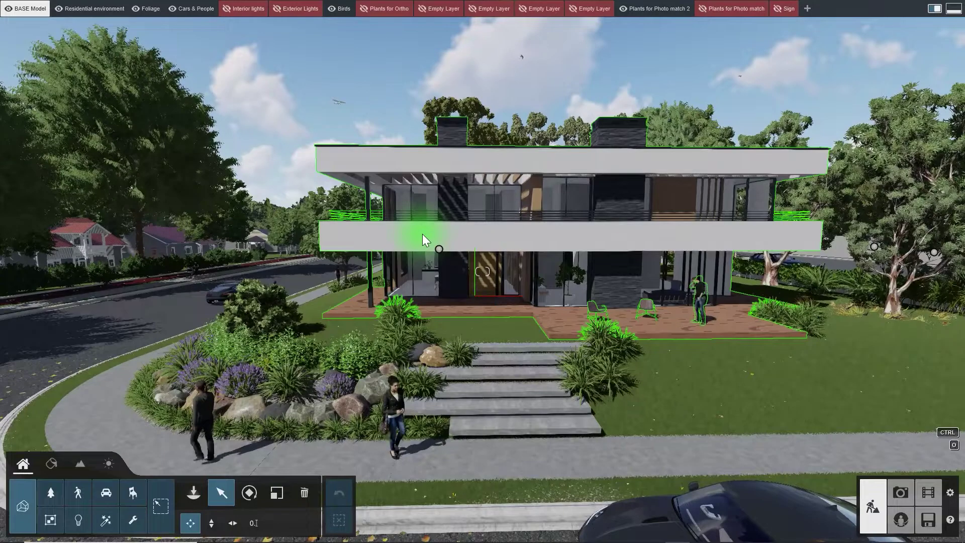
Re-import the villa from 'DS_Villa Lisse - with hidden door.skp'
click(423, 235)
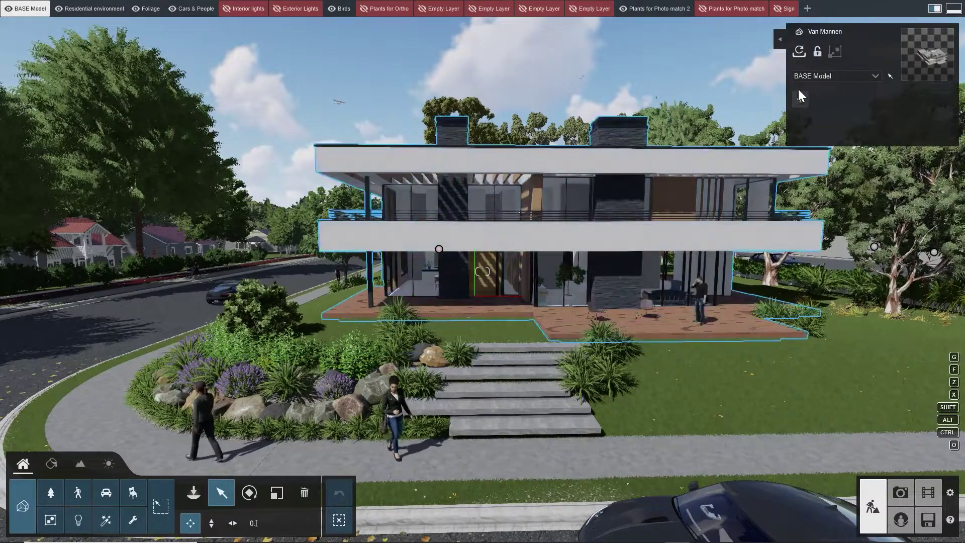
click(798, 52)
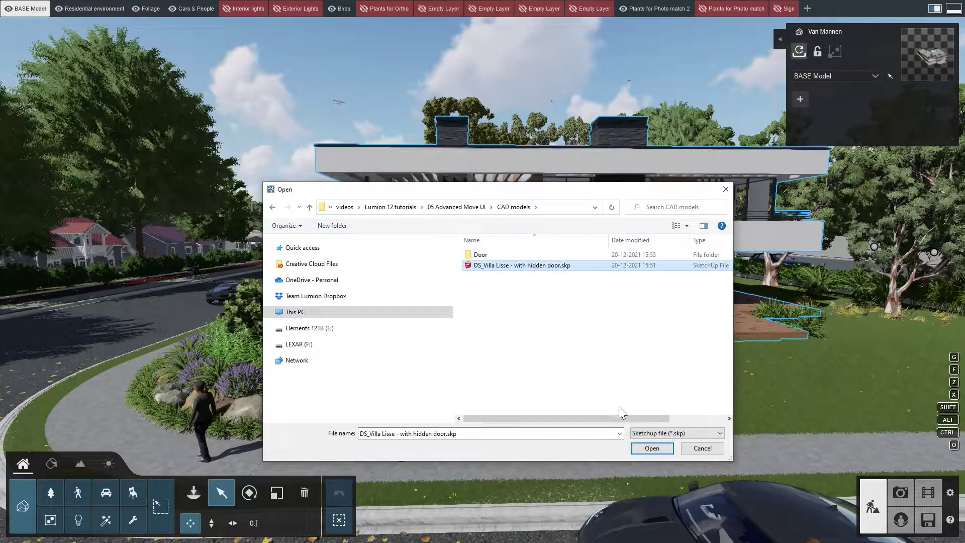
click(649, 448)
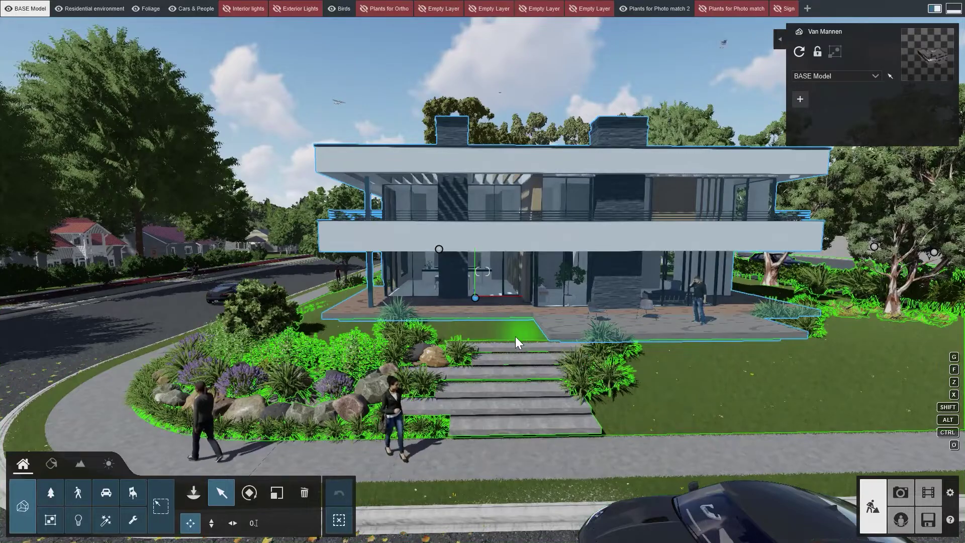
Fly the camera to the open entrance, then unhide the Door component in SketchUp
key(w)
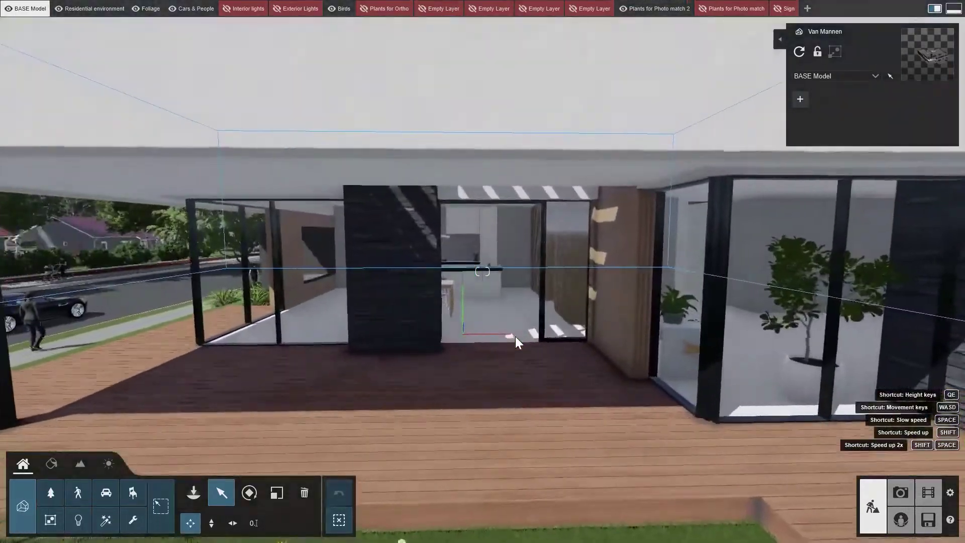
key(w)
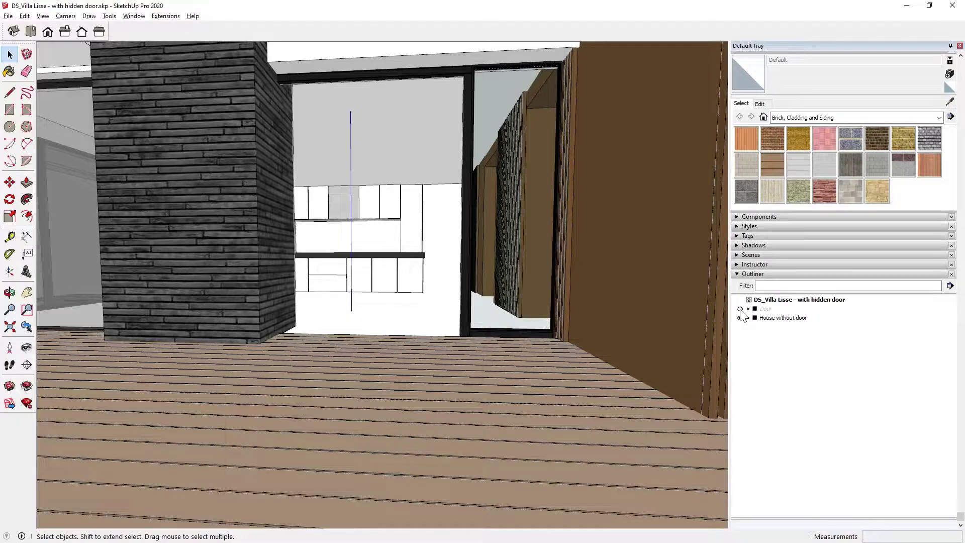
click(741, 309)
Hide the house so only the door remains, viewed straight from the front
click(740, 318)
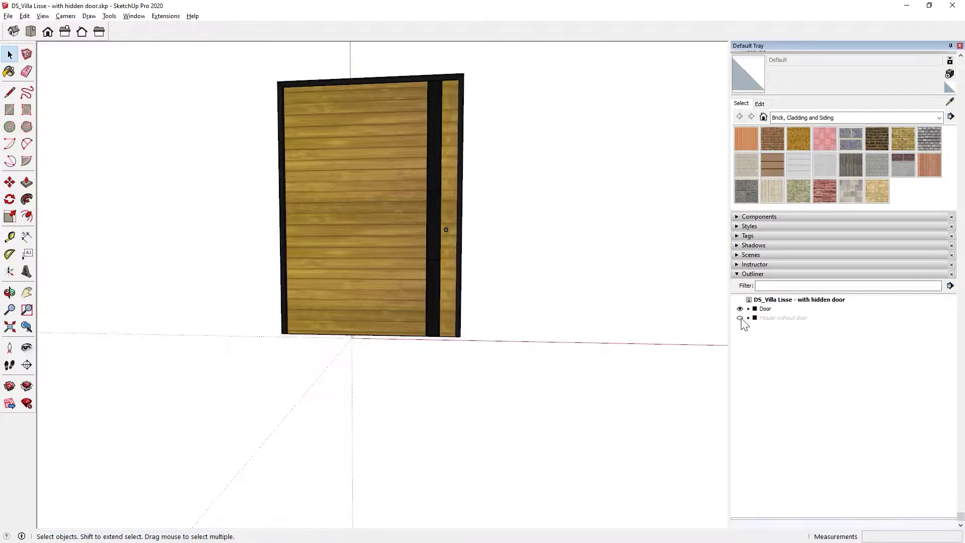
drag(144, 282, 224, 211)
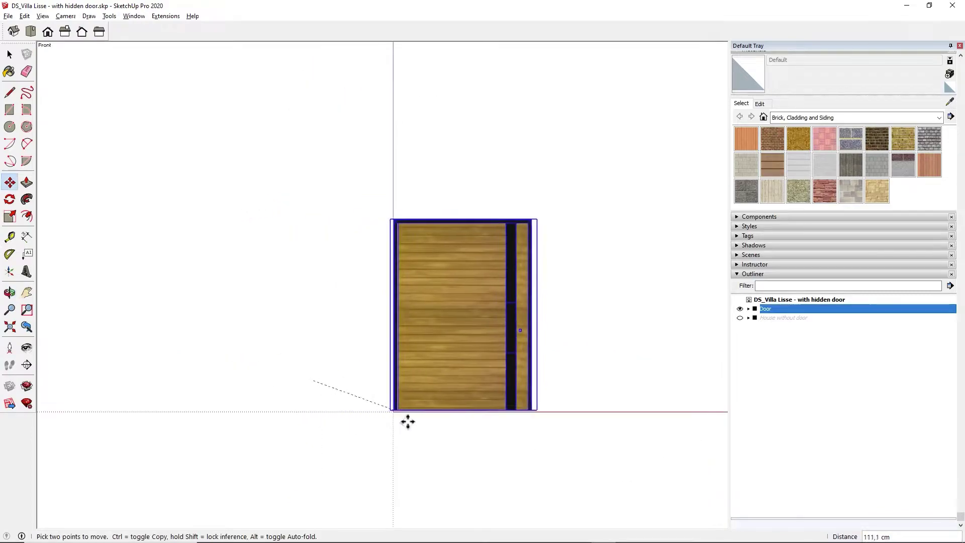
key(Escape)
click(65, 31)
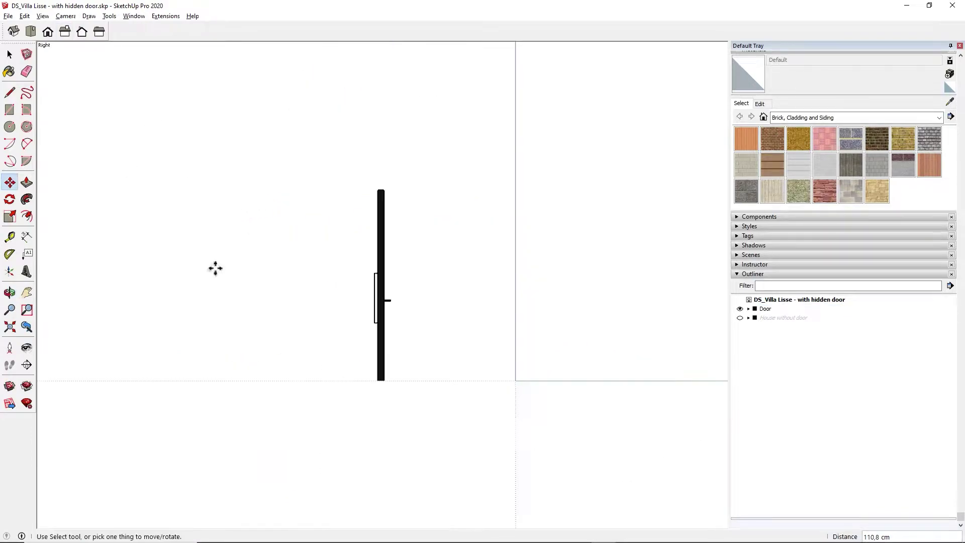
click(394, 392)
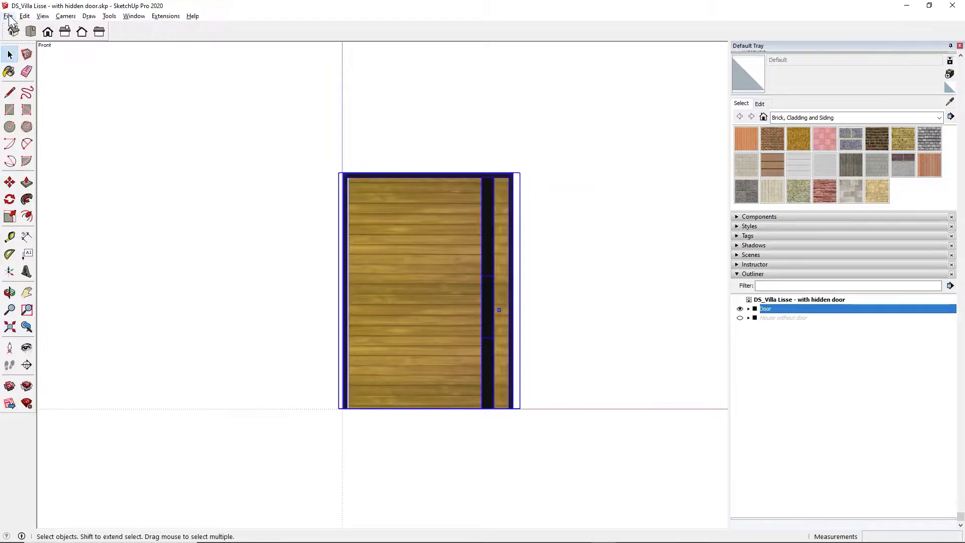
Export the selected door only as COLLADA file 'Door' into the CAD models folder
click(8, 16)
mouse_move(75, 182)
click(217, 187)
text(Door)
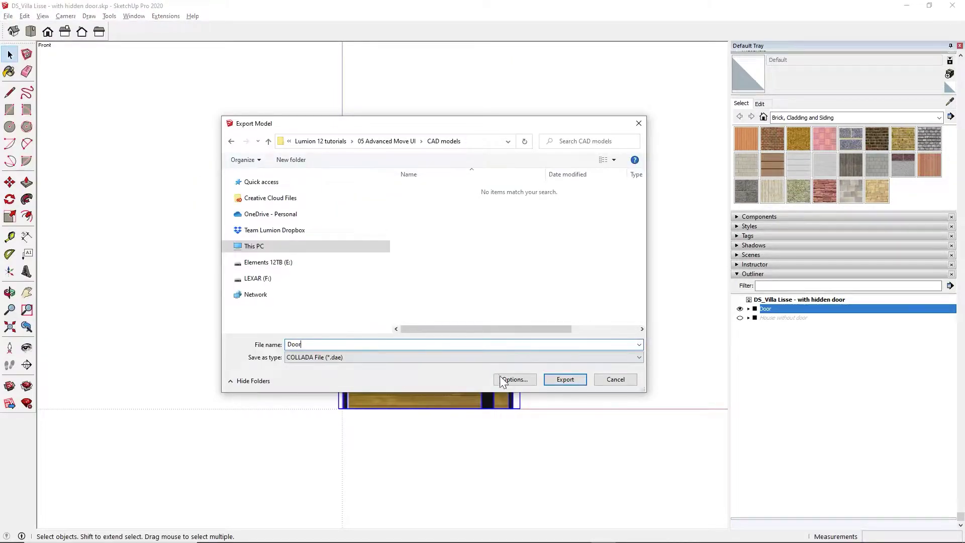
click(513, 380)
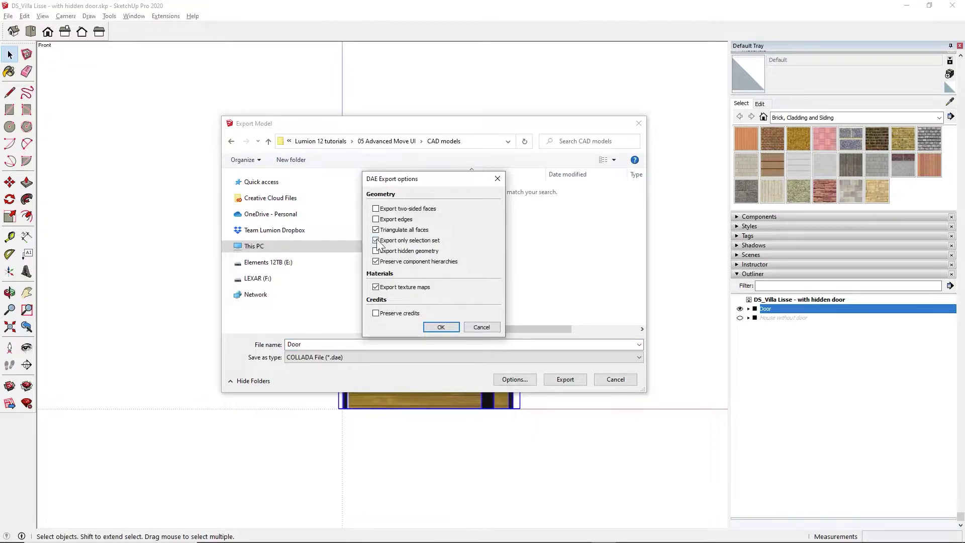
click(438, 326)
click(564, 379)
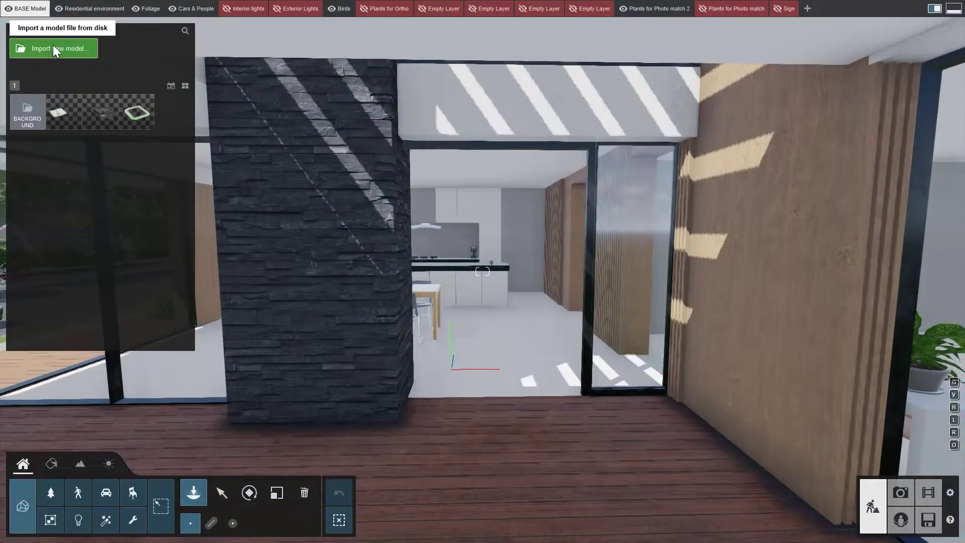
Import Door.dae into the Lumion scene as a new model
click(55, 49)
click(657, 450)
click(627, 370)
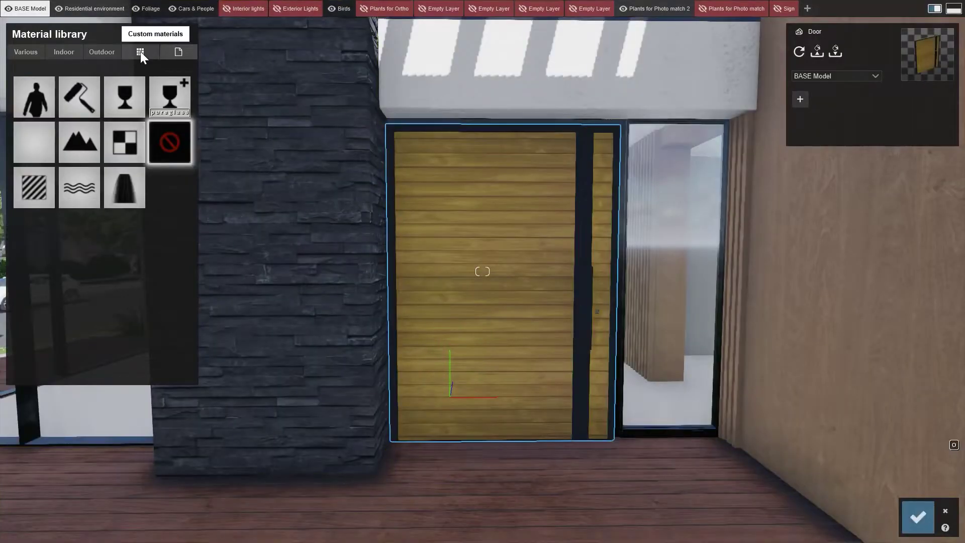
Browse the saved Custom materials library
click(178, 52)
click(79, 132)
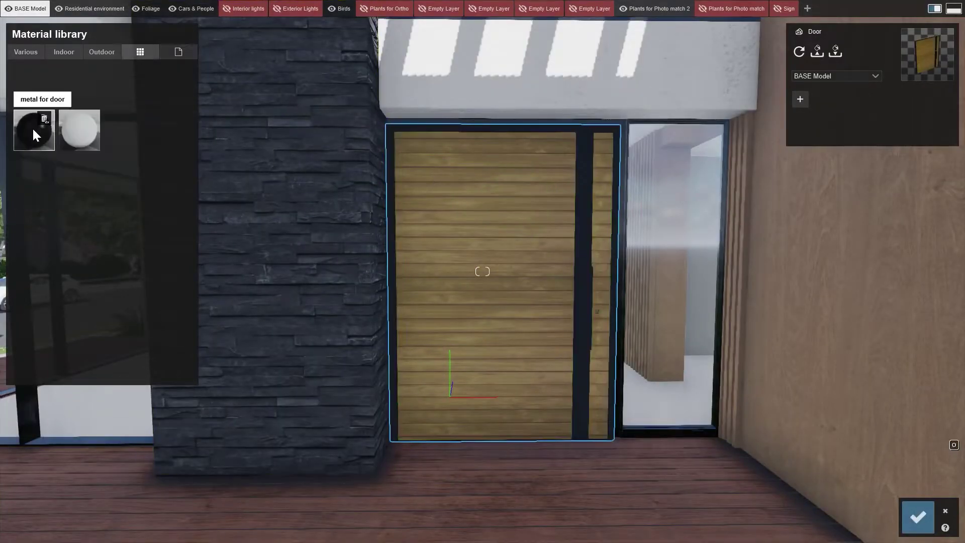
click(32, 129)
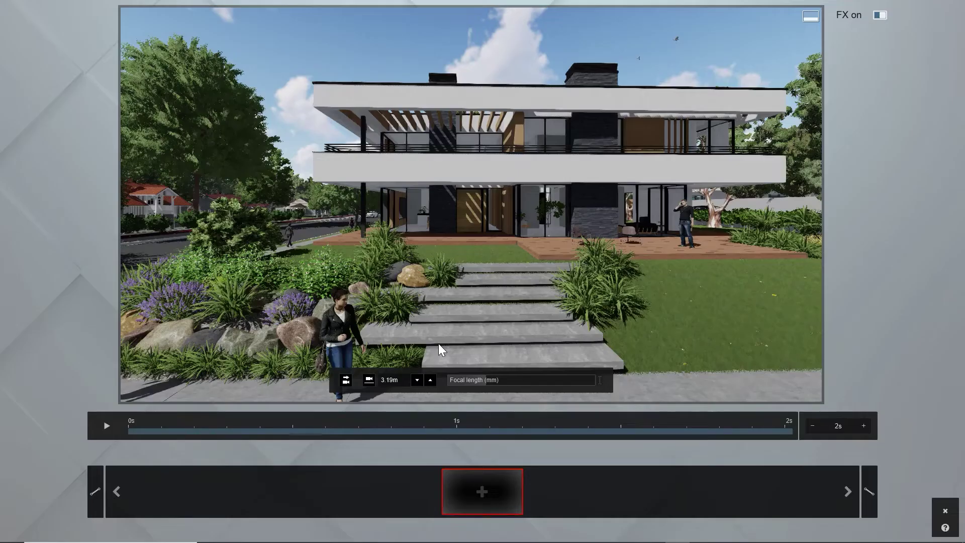
Add the house exterior view as the new clip's first camera keyframe
click(484, 490)
scroll(412, 305, up, 2)
scroll(412, 299, up, 5)
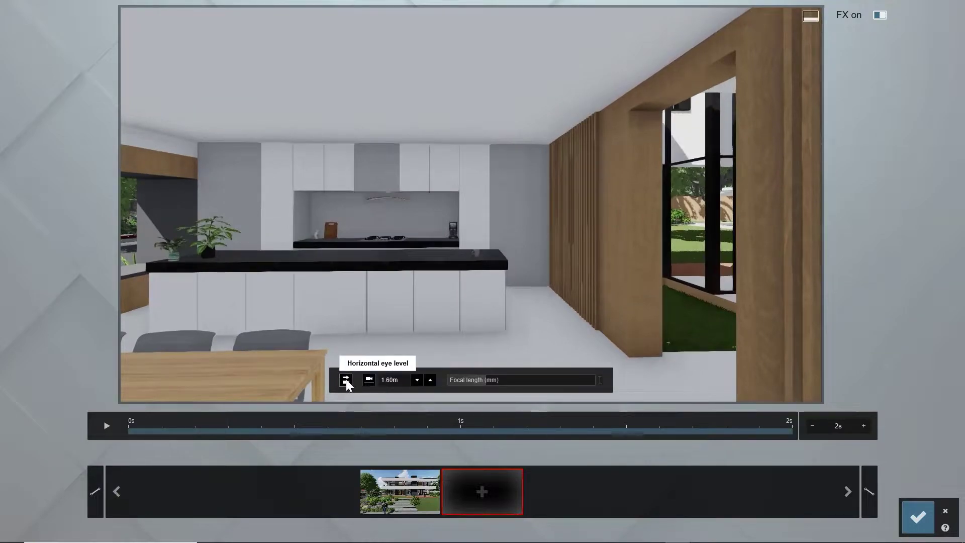
Add the kitchen view as the second keyframe and lengthen the clip to 8 s
click(483, 491)
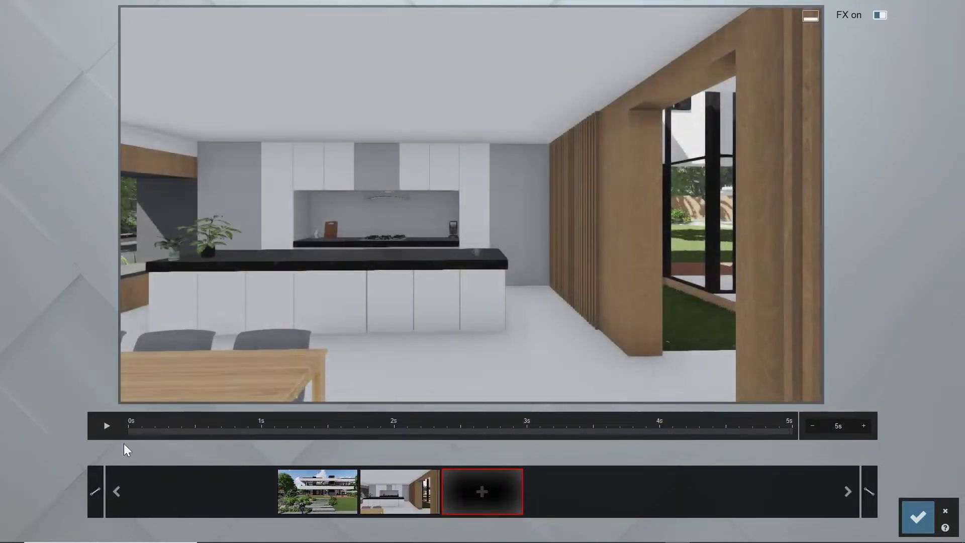
click(106, 425)
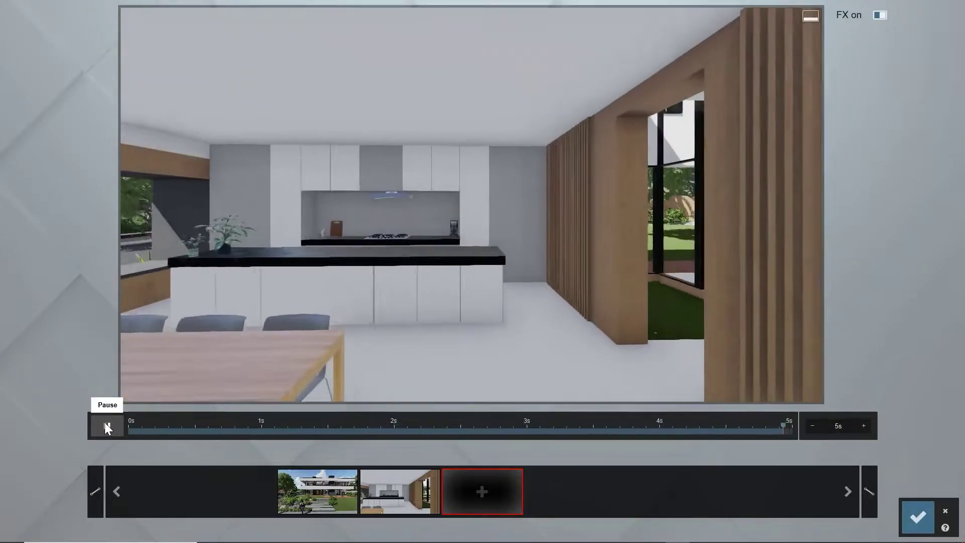
click(864, 425)
click(864, 425)
click(864, 426)
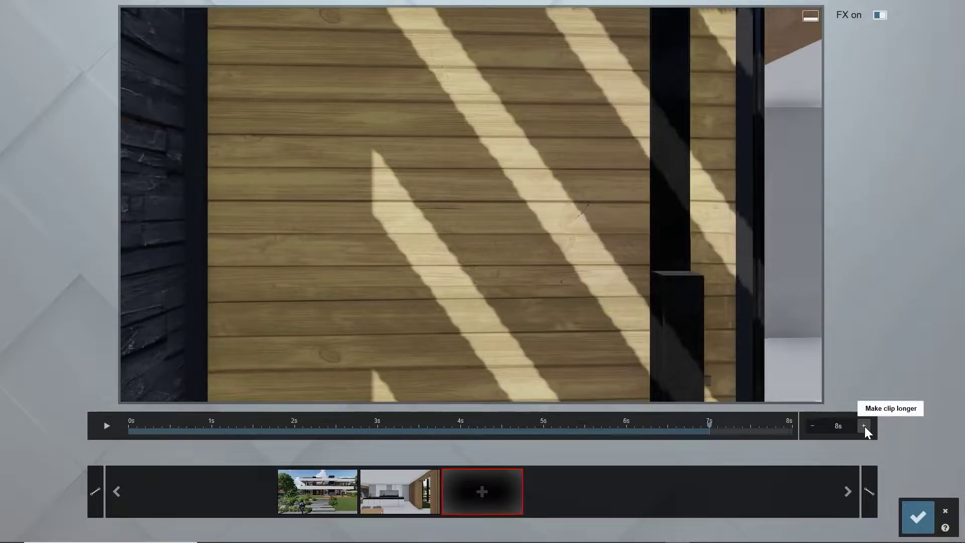
Set the clip ending to Ease out smooth and preview the camera move
click(870, 490)
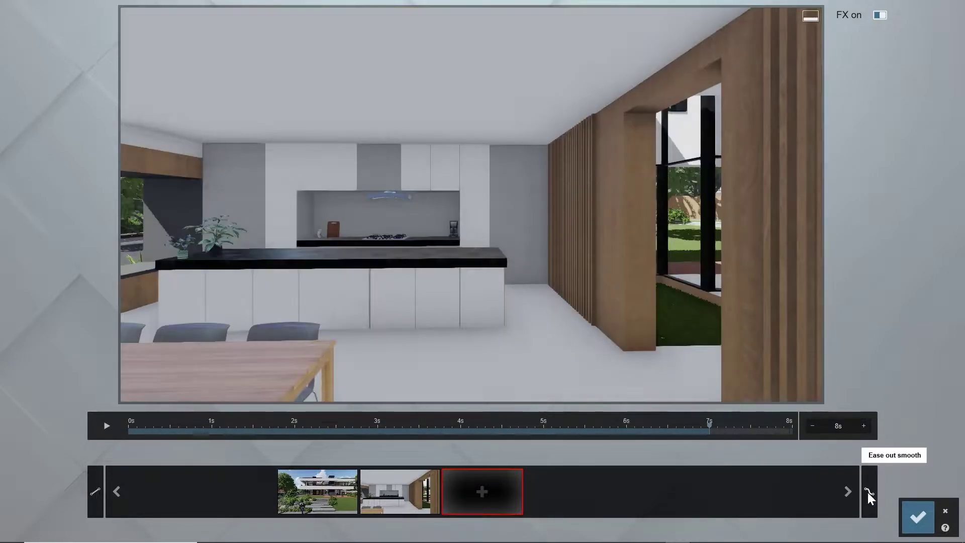
click(107, 427)
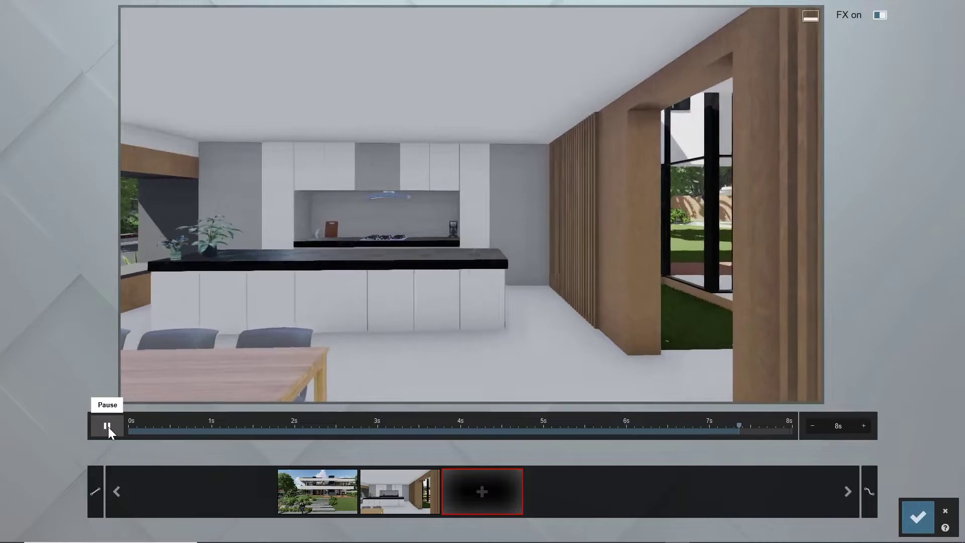
click(109, 426)
drag(165, 427, 709, 445)
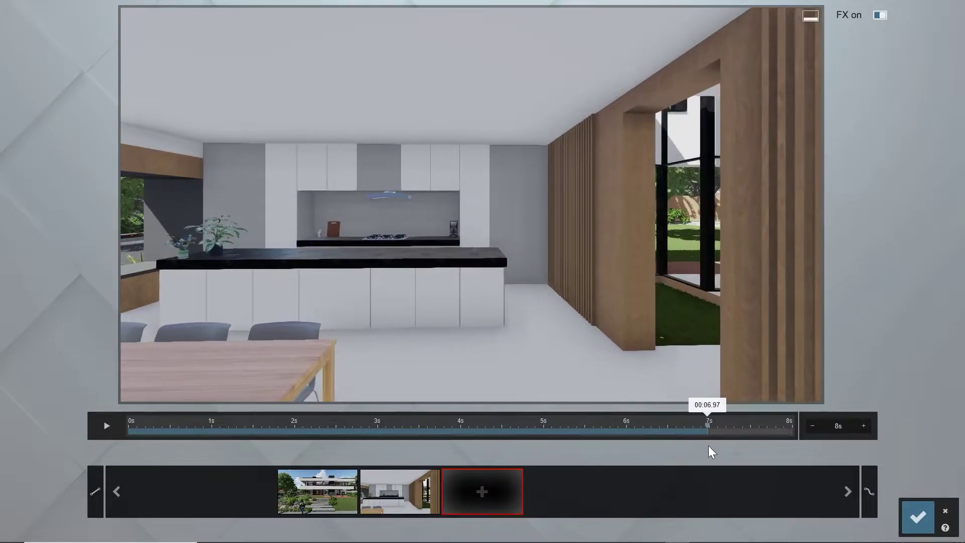
Save clip 5, add Advanced Move and set the front door's 0 s keyframe
click(915, 513)
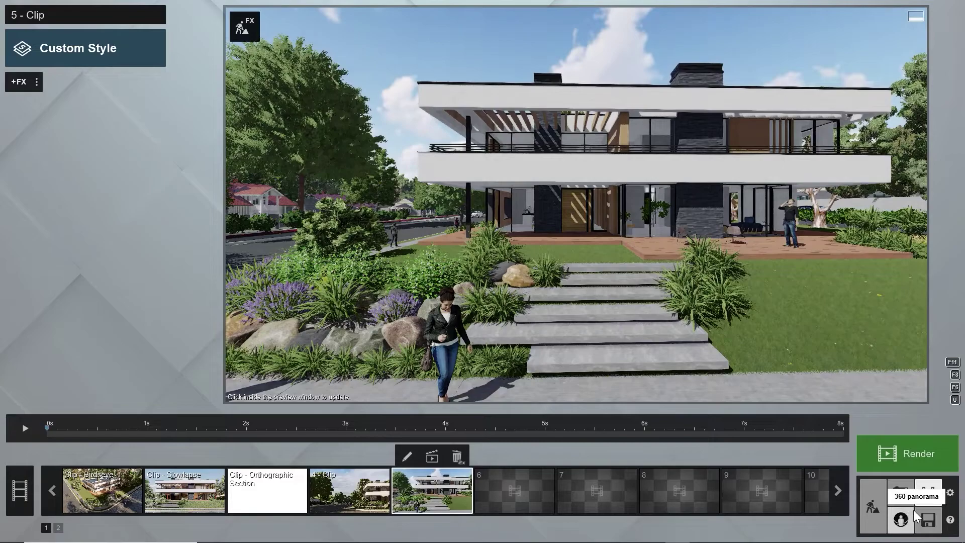
click(17, 86)
click(396, 241)
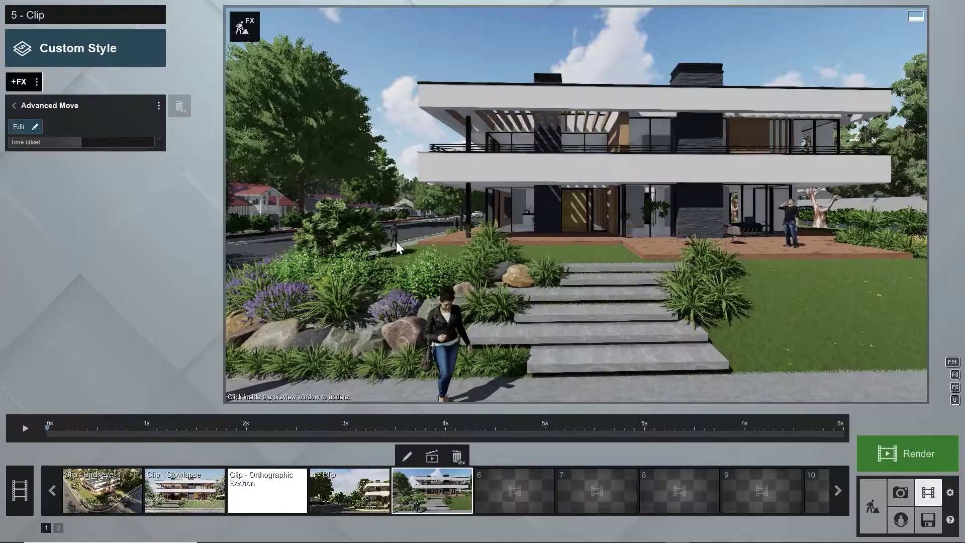
click(44, 127)
click(482, 271)
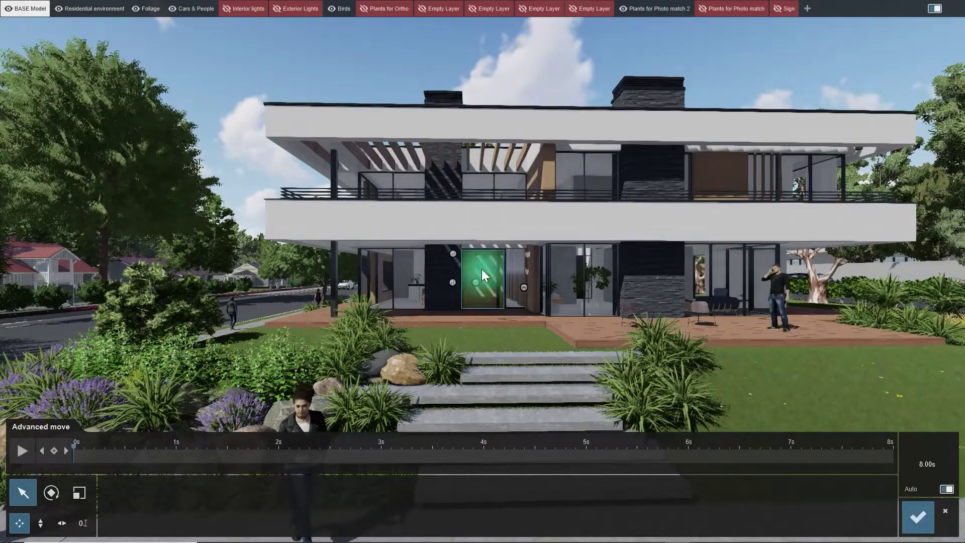
click(54, 451)
Keyframe the door at 5 s and 7 s, rotated 90° at 7 s, then play it
drag(74, 445, 790, 460)
click(53, 451)
click(54, 451)
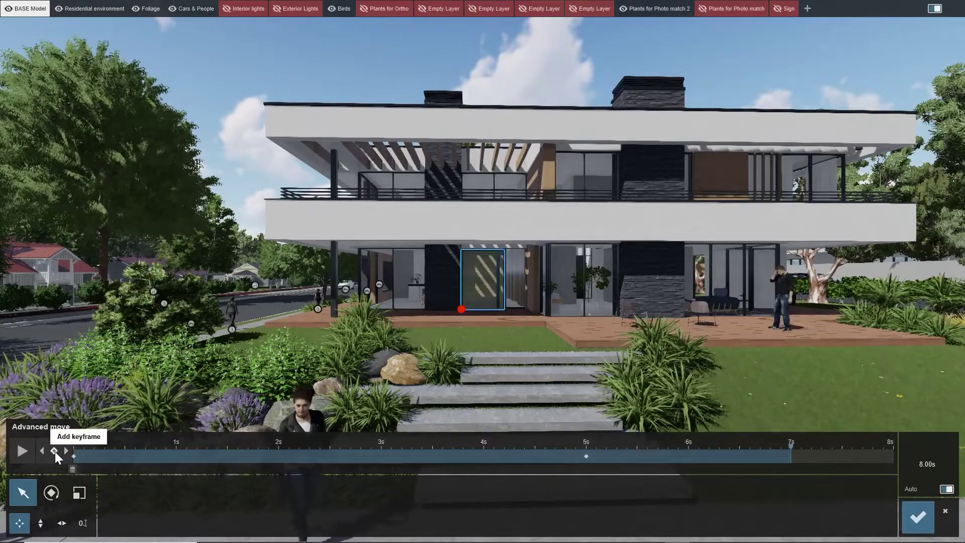
click(51, 492)
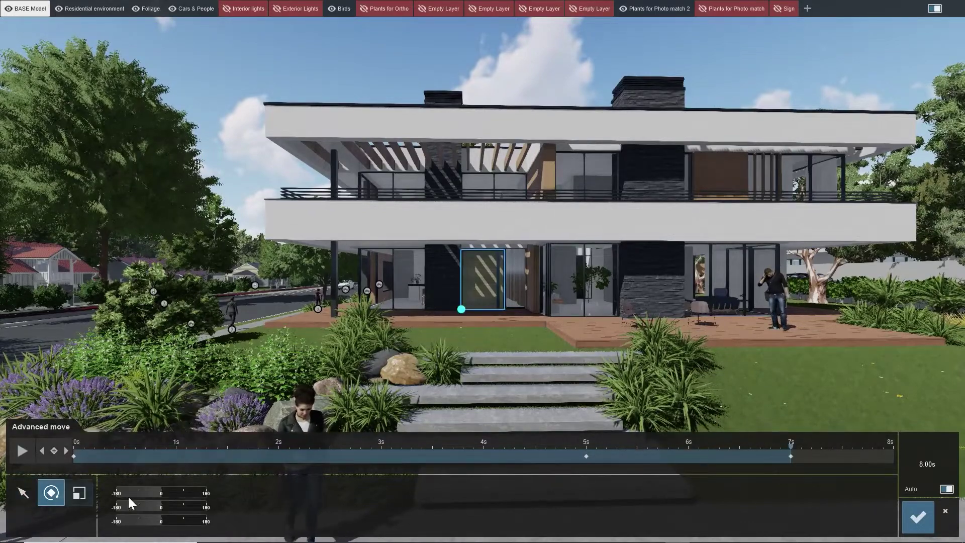
drag(158, 490, 182, 489)
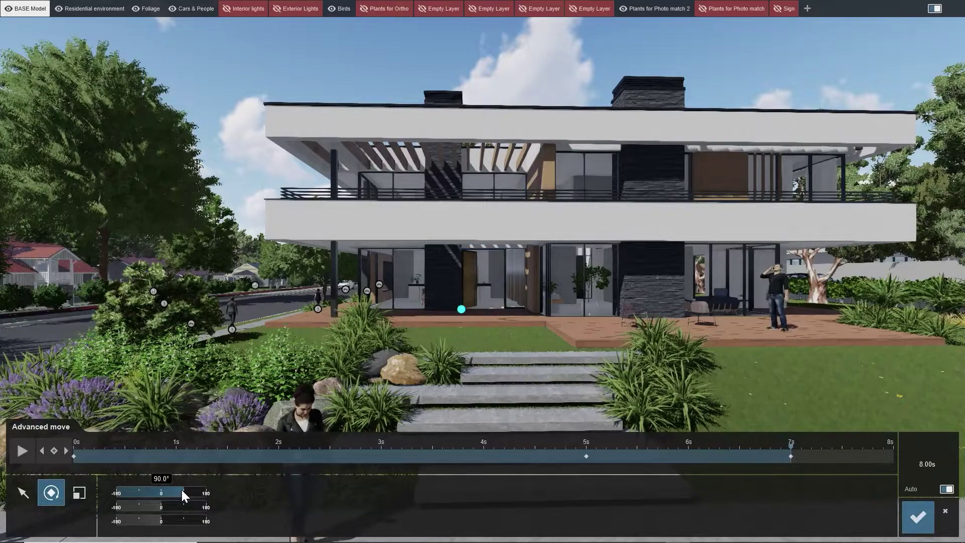
click(54, 451)
click(22, 450)
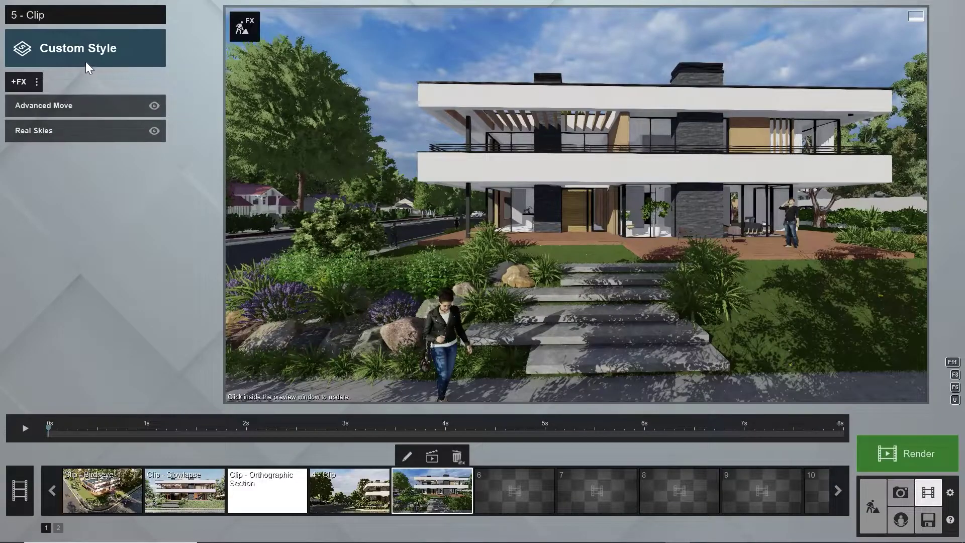
Apply the Daytime style to clip 5
click(86, 59)
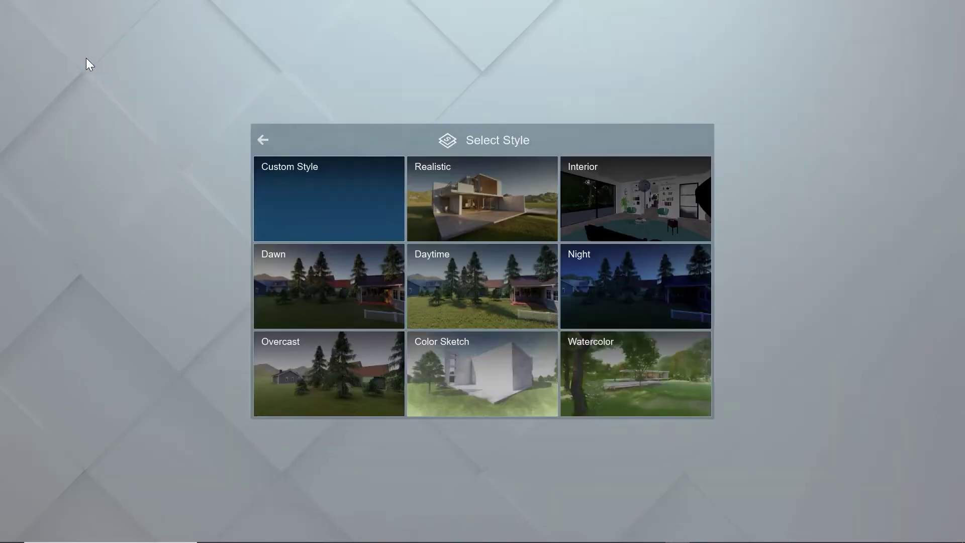
click(470, 311)
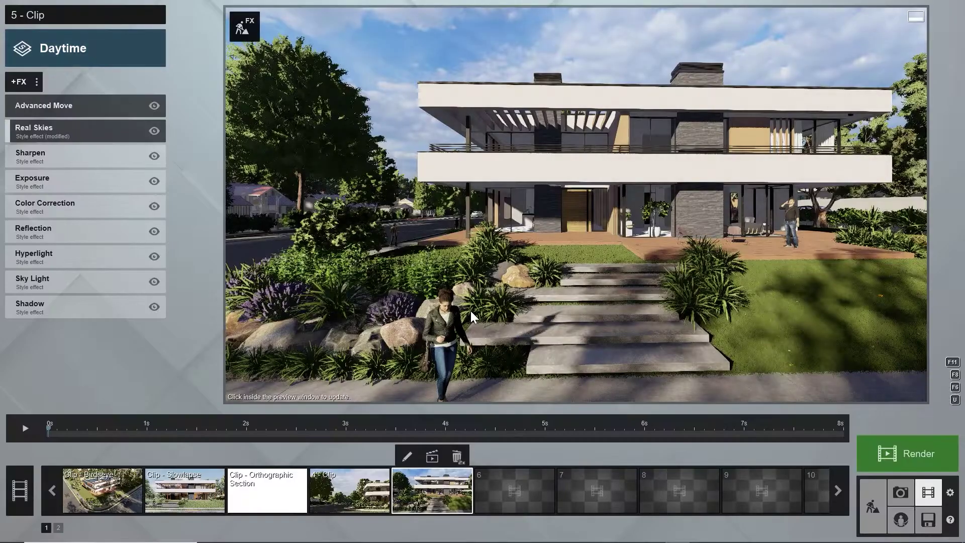